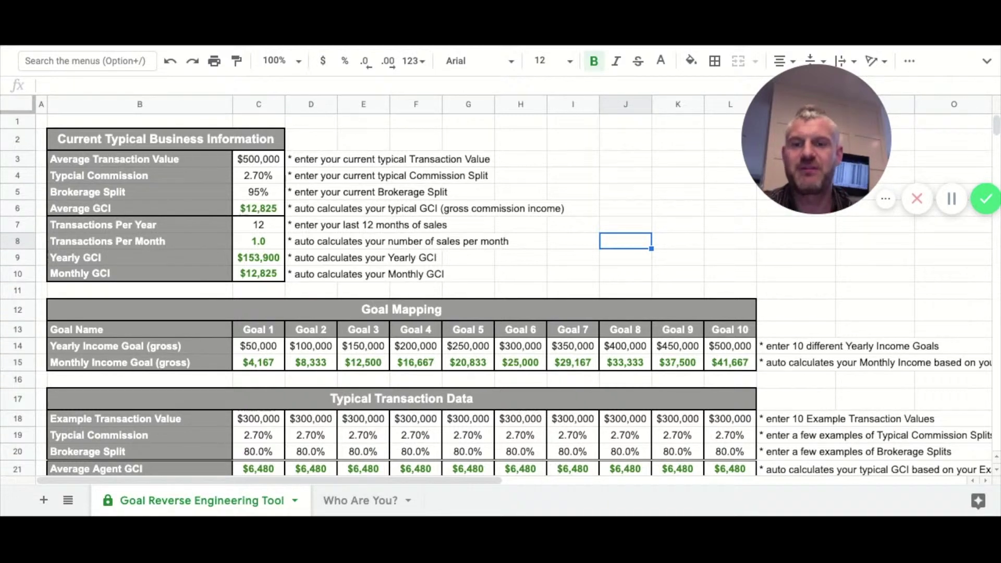
# Step: Set the Average Transaction Value in the current business information table to $300,000
pyautogui.click(258, 159)
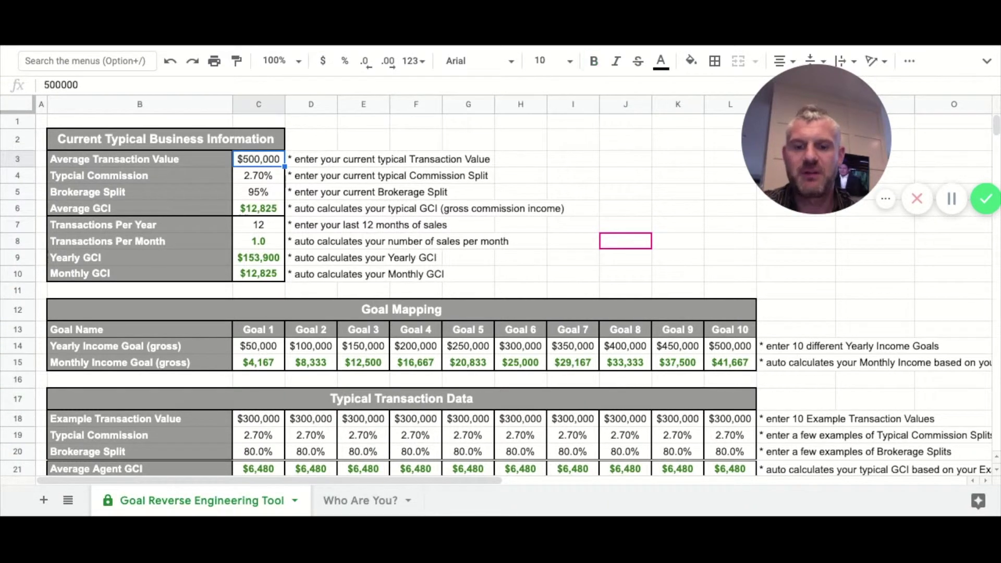
pyautogui.write('300,00')
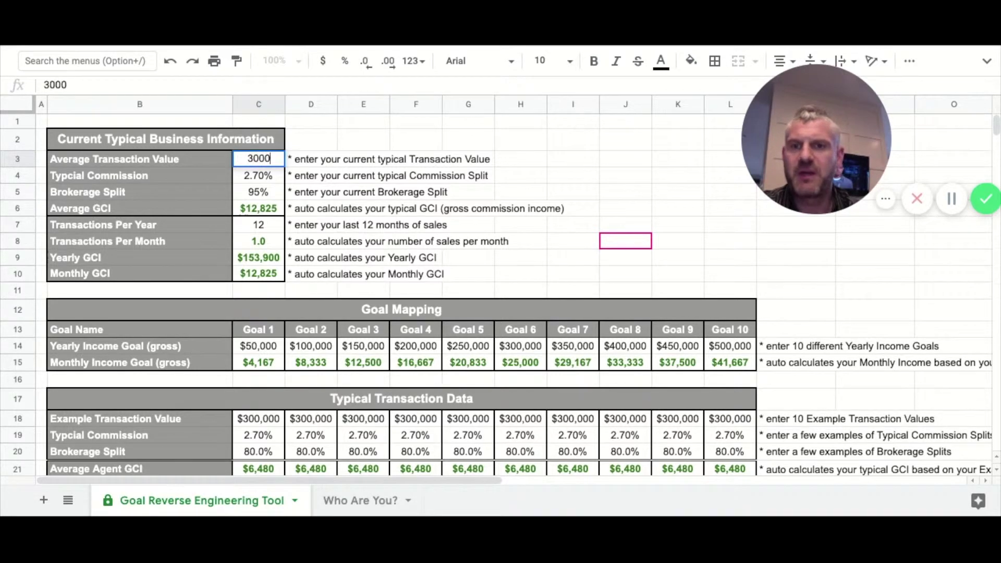
pyautogui.write('00')
pyautogui.click(432, 194)
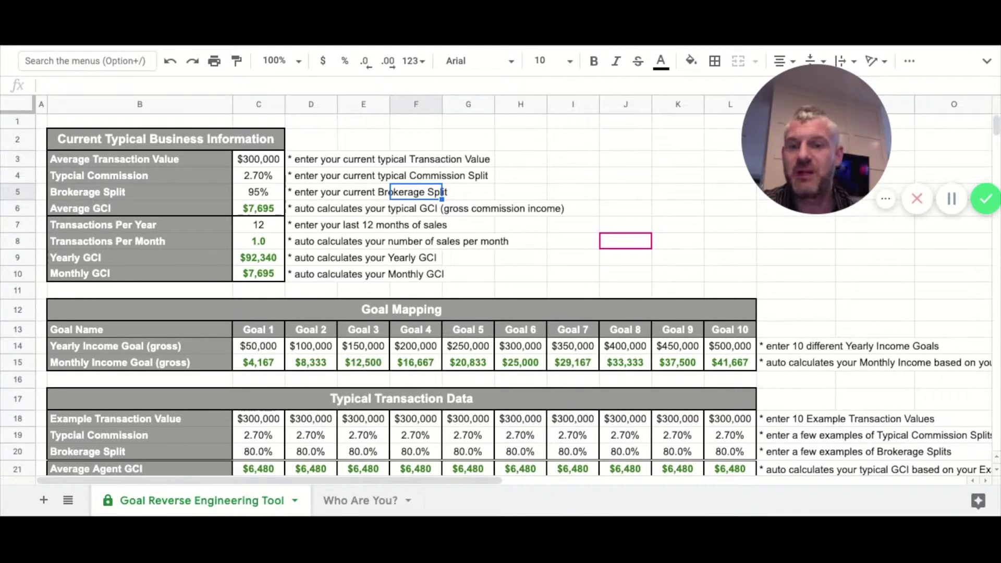
# Step: Set the Brokerage Split in the current business information table to 80%
pyautogui.click(259, 179)
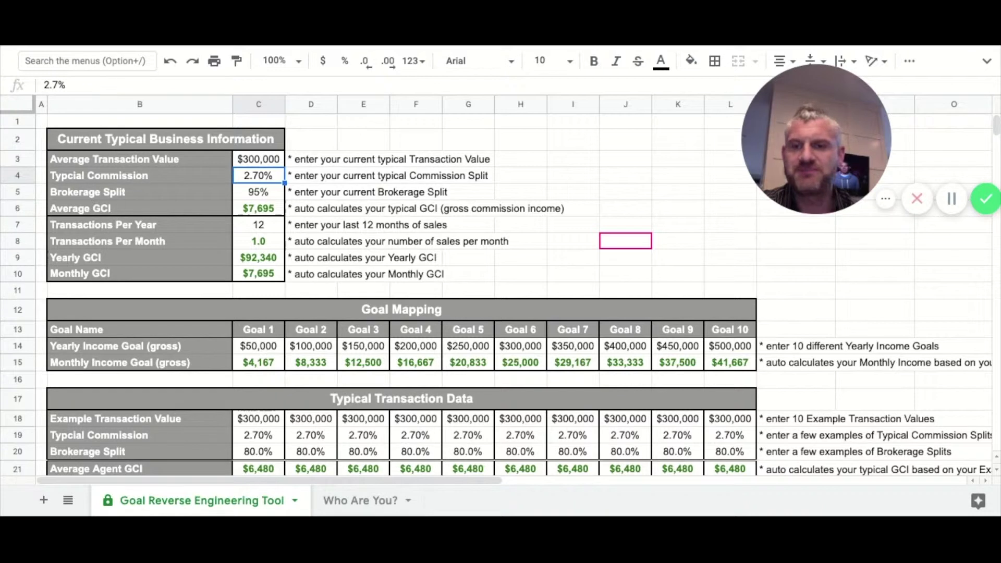
pyautogui.click(271, 194)
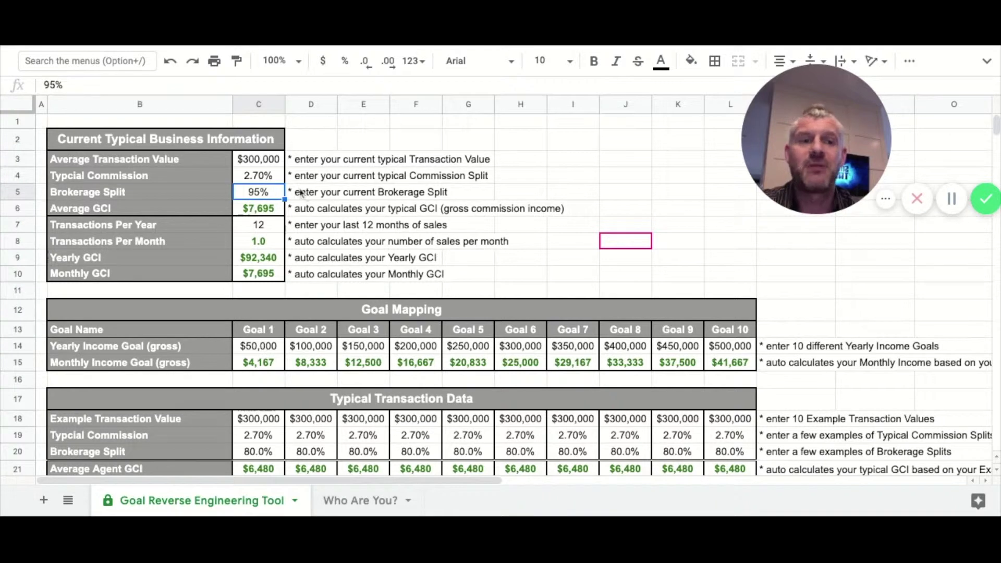
pyautogui.write('80')
pyautogui.click(371, 213)
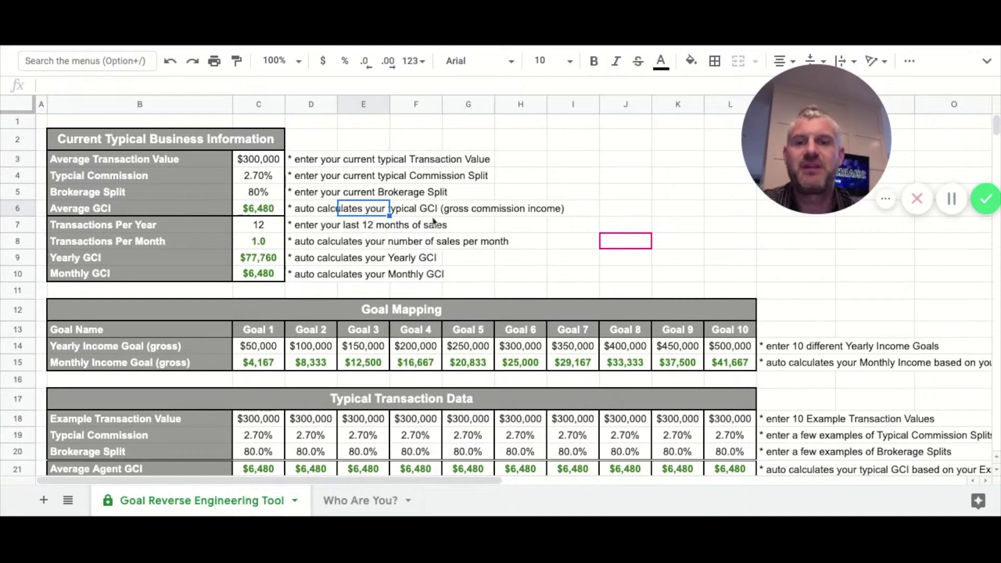
# Step: Enter 12 as the Transactions Per Year in the current business information table
pyautogui.click(269, 209)
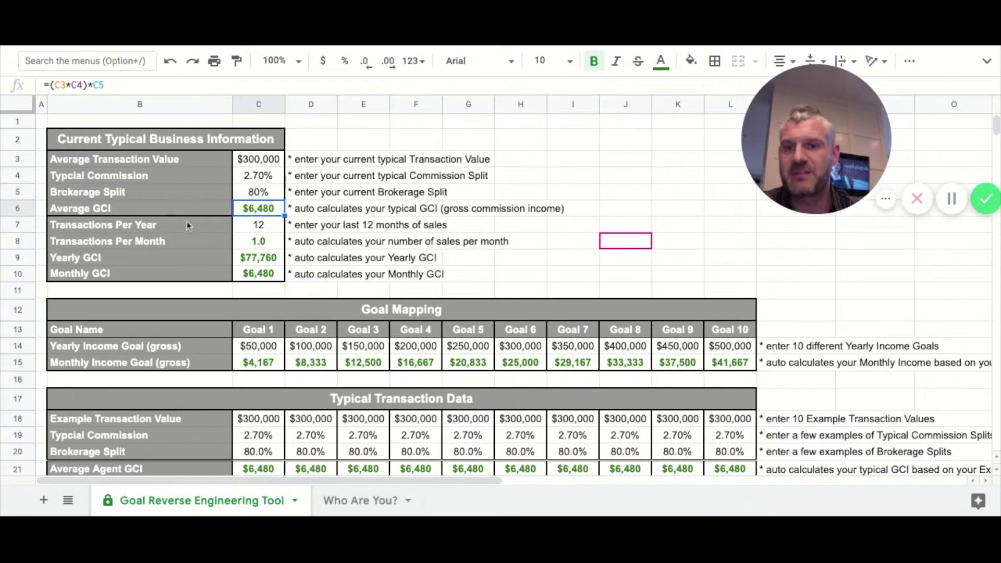
pyautogui.click(268, 228)
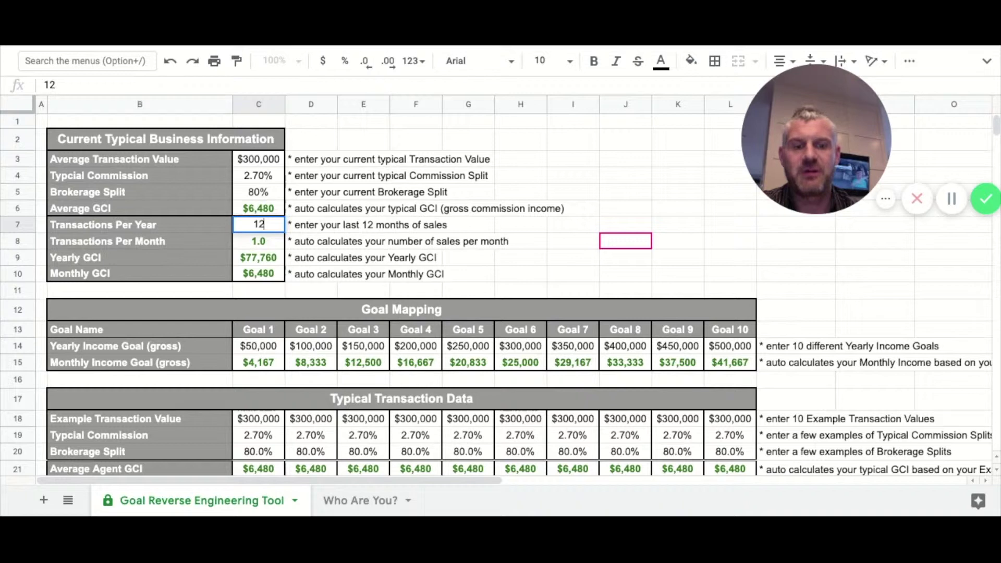
pyautogui.press('Down')
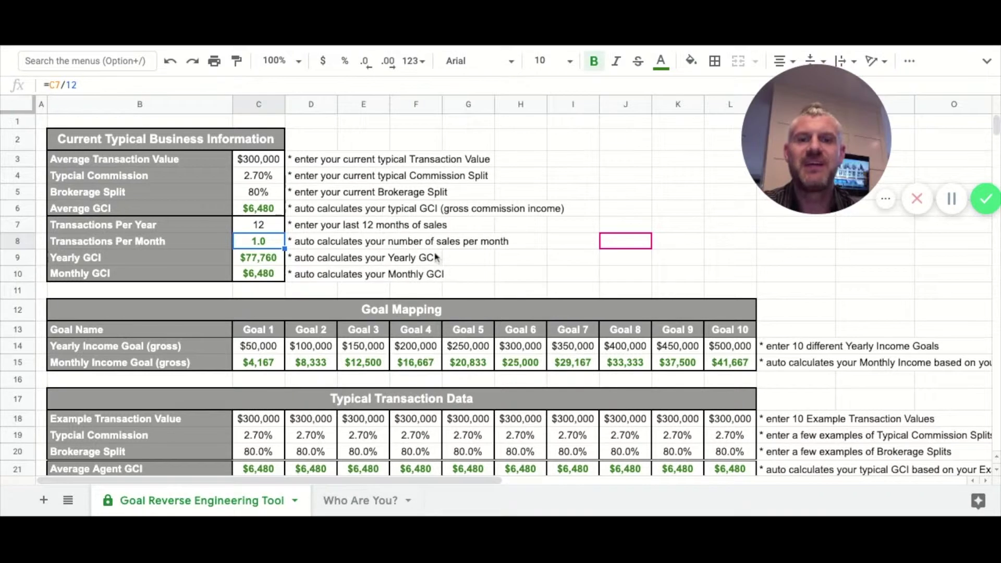
# Step: Review the yearly income goals from Goal 1 to Goal 10 in the Goal Mapping table
pyautogui.scroll(-1, 436, 256)
pyautogui.scroll(-5, 436, 256)
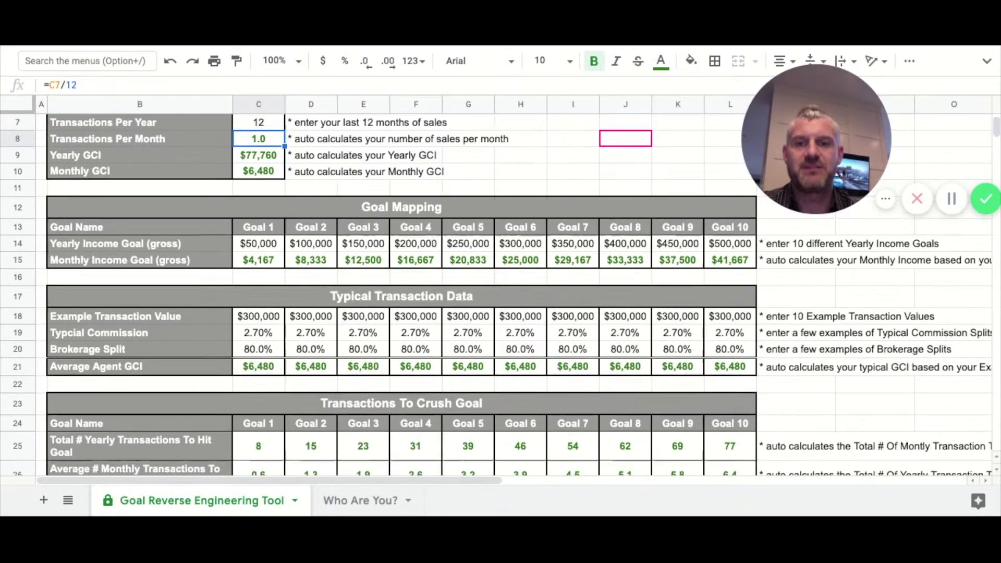
pyautogui.moveTo(830, 179)
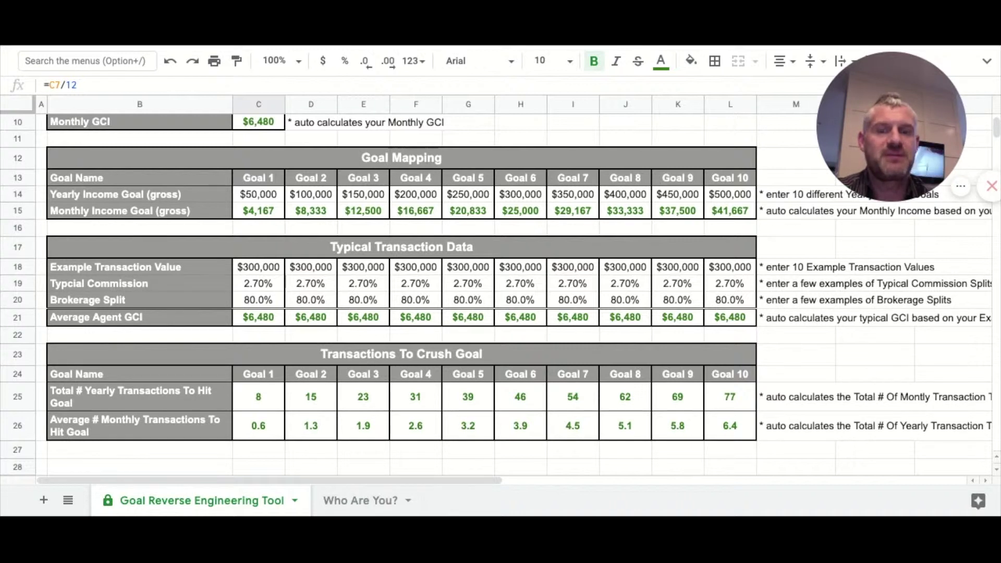
pyautogui.click(739, 199)
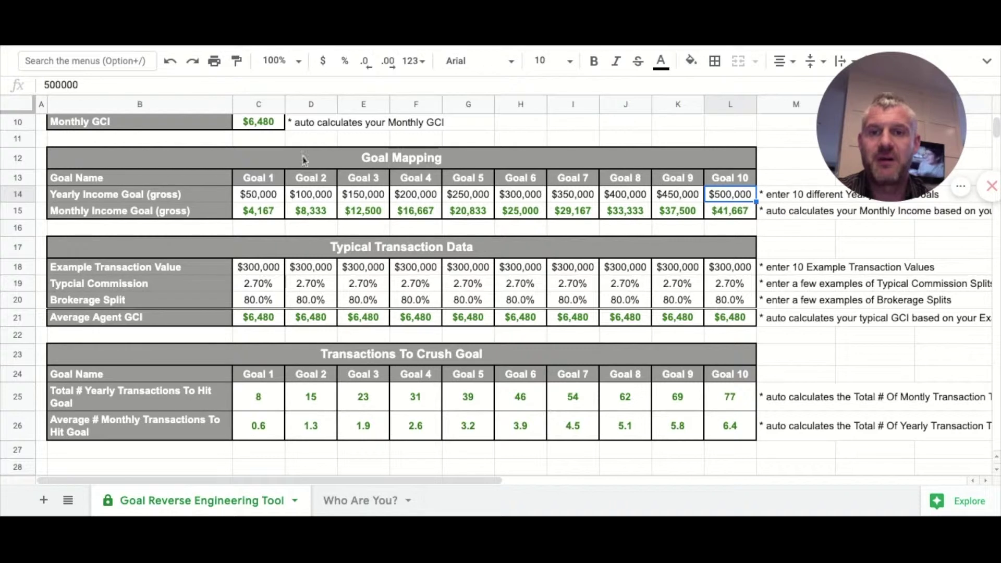
pyautogui.click(257, 196)
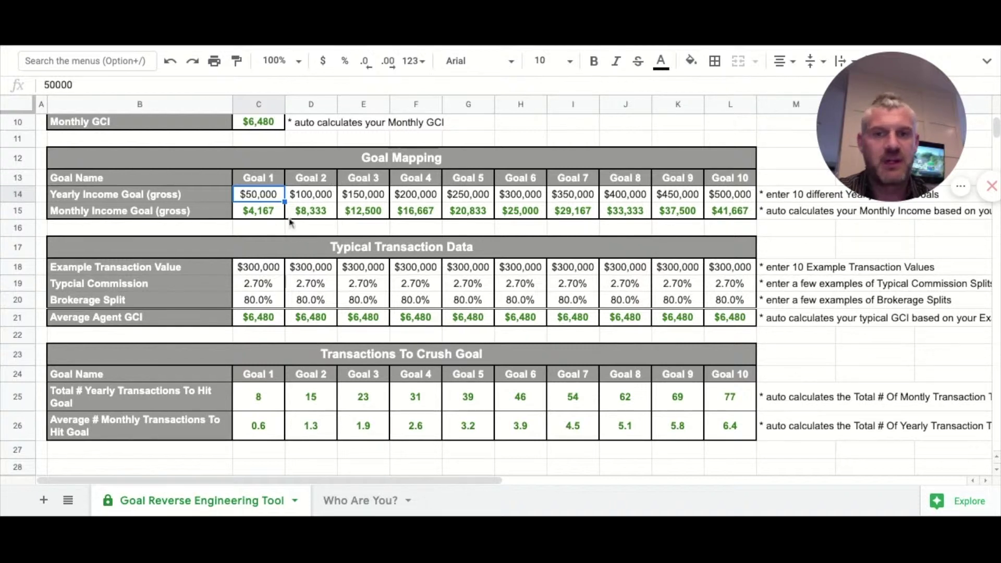
# Step: Set the Yearly Income Goal for Goal 2 to $750,000
pyautogui.click(319, 195)
pyautogui.write('750000')
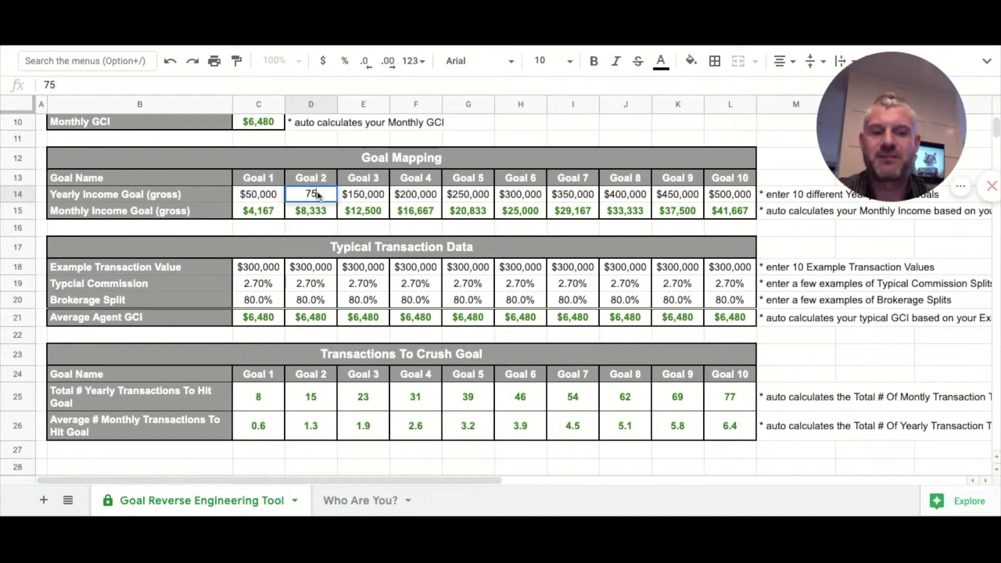
pyautogui.click(470, 197)
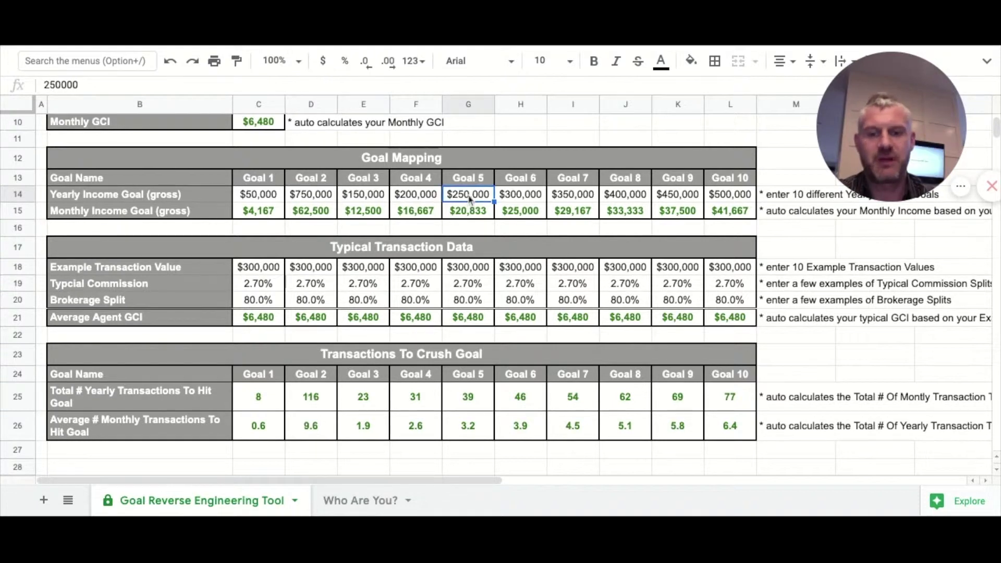
pyautogui.click(317, 202)
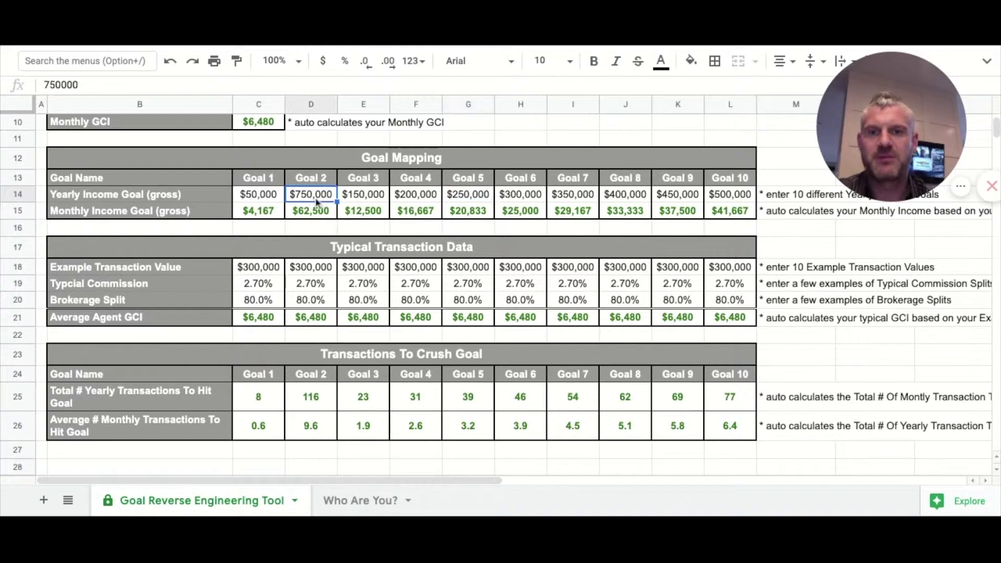
pyautogui.write('750000')
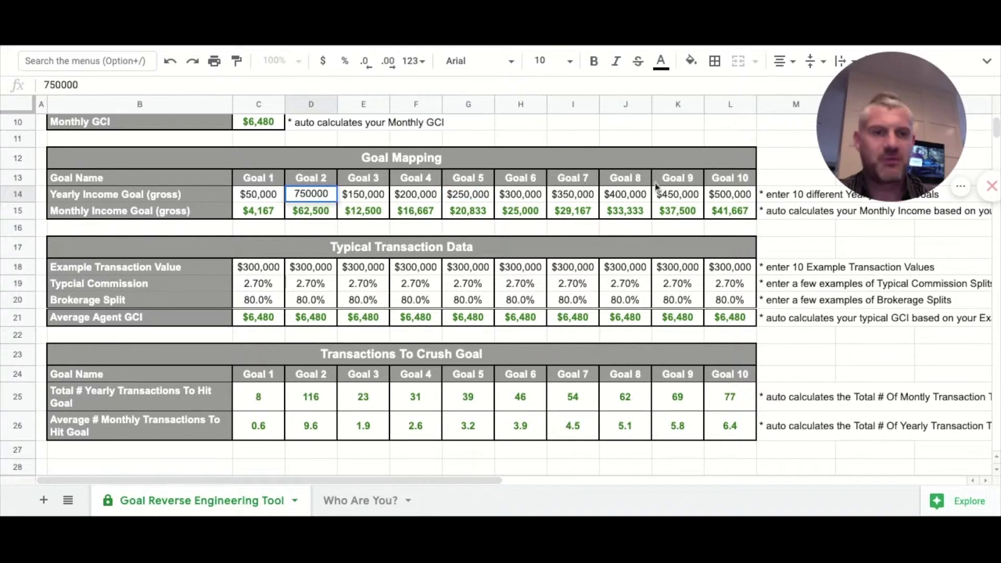
# Step: Set the Yearly Income Goal for Goal 10 to $750,000
pyautogui.click(727, 198)
pyautogui.write('750000')
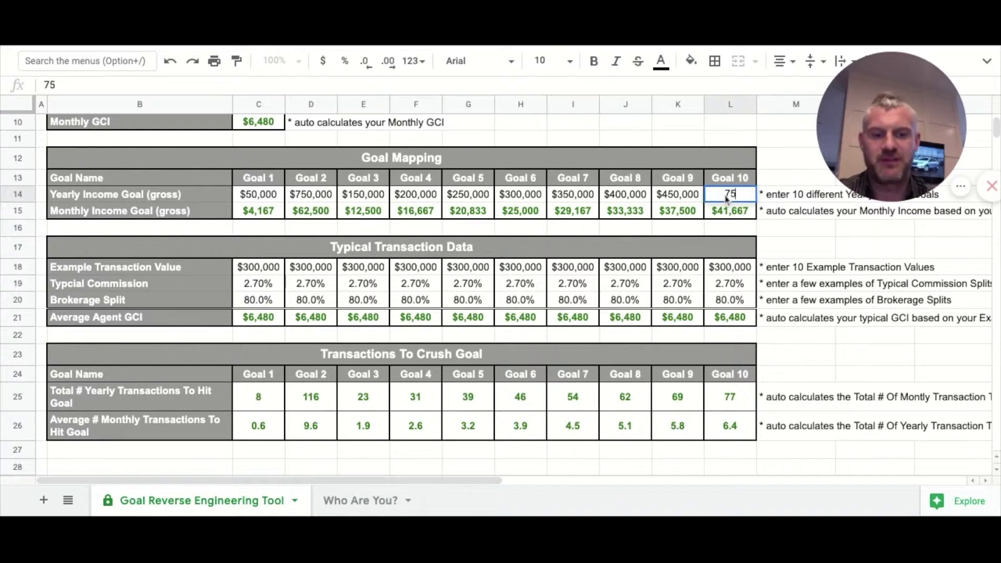
pyautogui.click(687, 262)
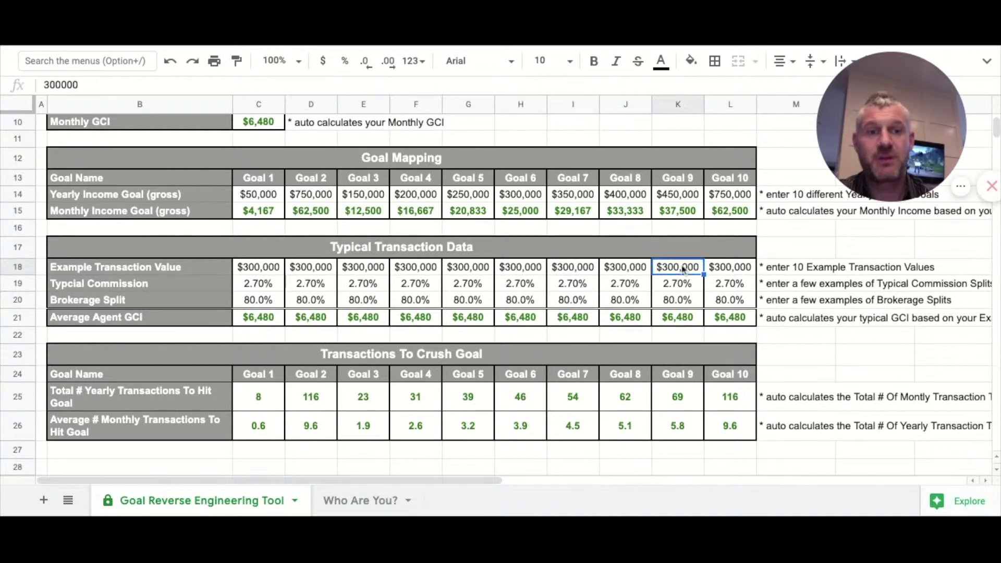
# Step: Change the Yearly Income Goal for Goal 2 to $75,000
pyautogui.click(320, 200)
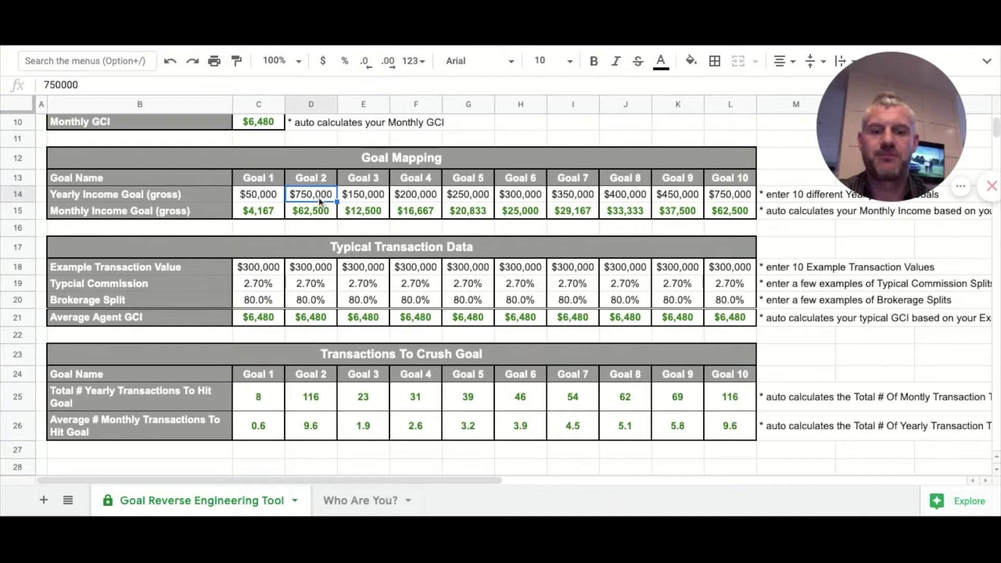
pyautogui.write('75000')
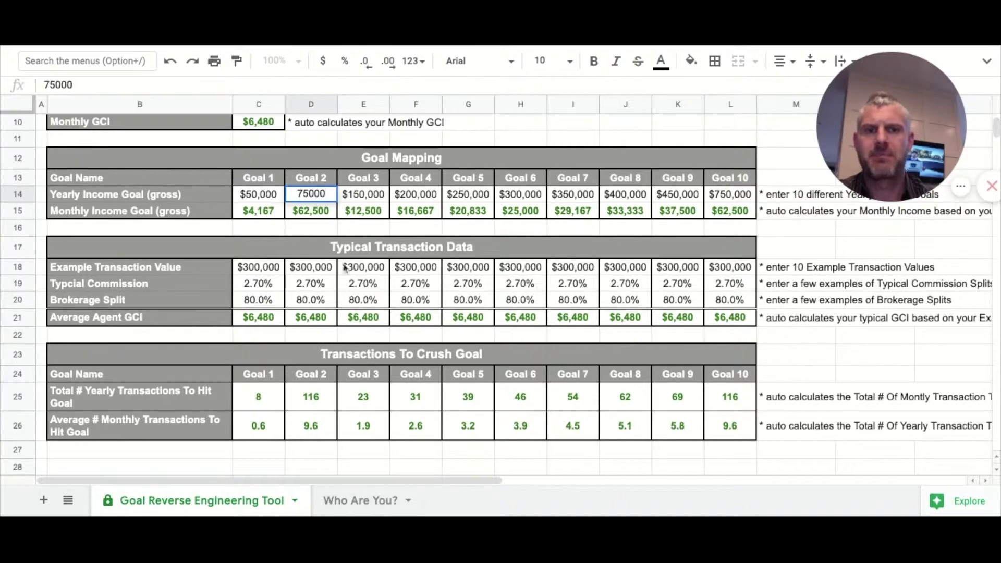
pyautogui.click(345, 266)
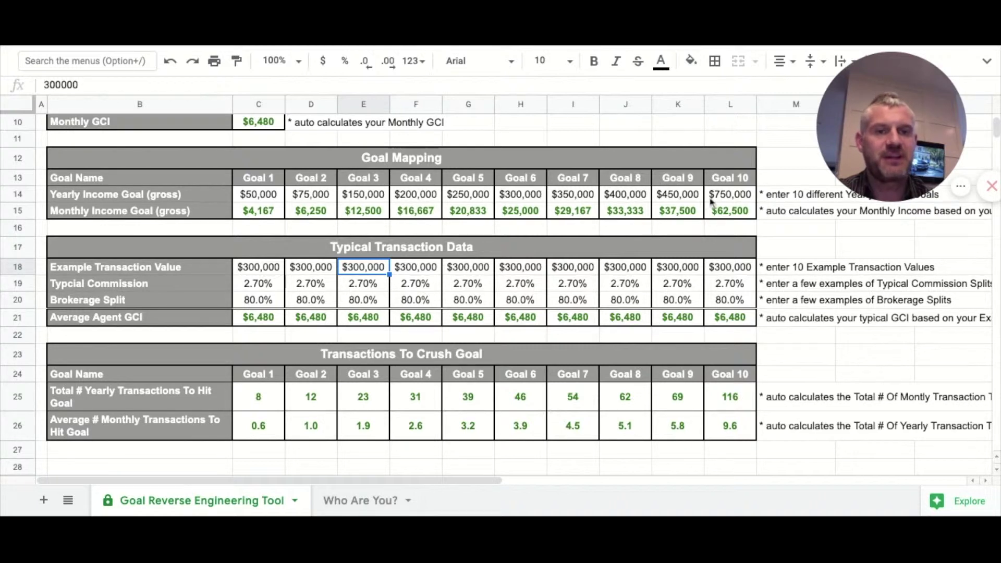
# Step: Change the Yearly Income Goal for Goal 10 to $500,000
pyautogui.click(732, 199)
pyautogui.write('500000')
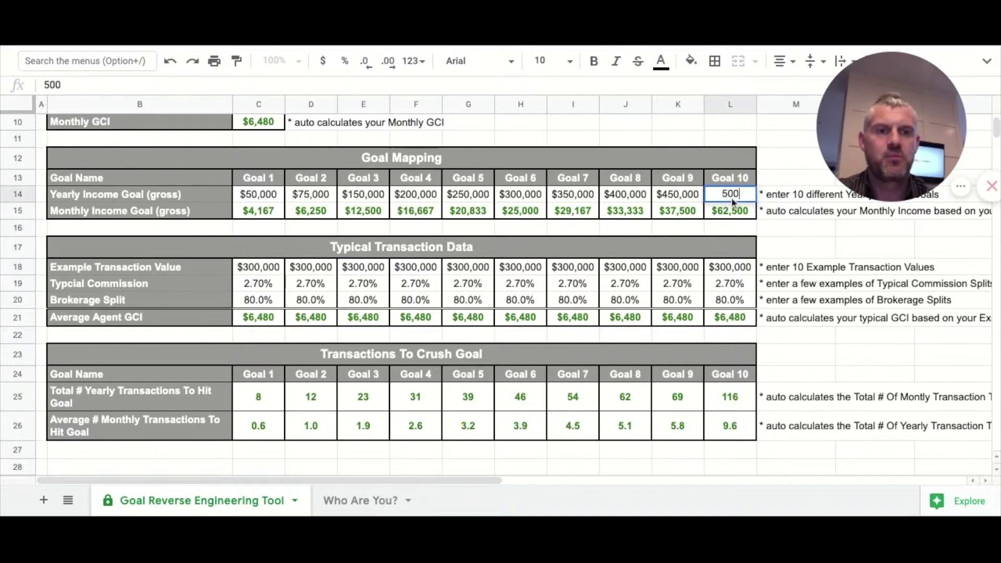
pyautogui.click(787, 238)
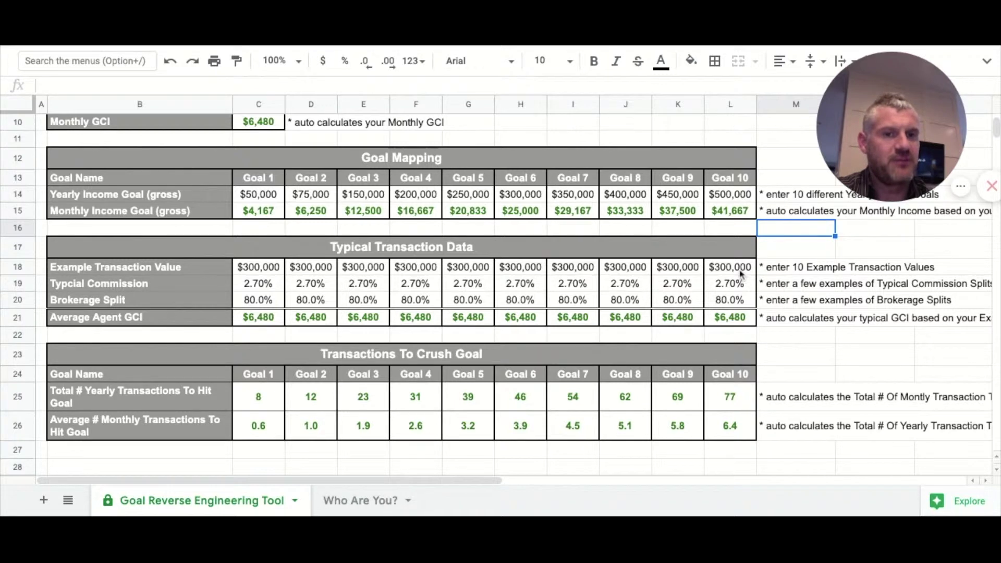
# Step: Set the Yearly Income Goals for Goal 9, Goal 8 and Goal 7 to $500,000 each
pyautogui.click(681, 197)
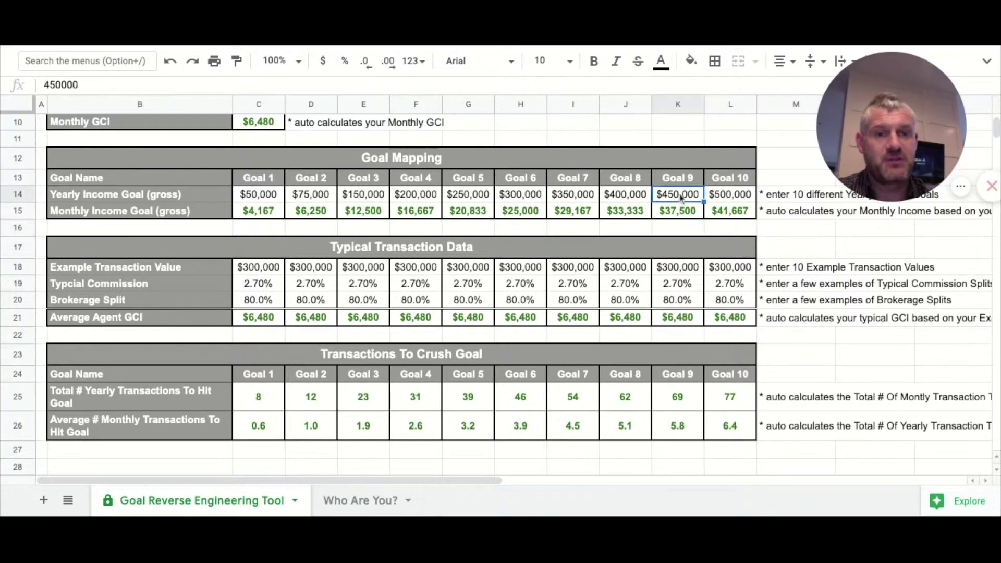
pyautogui.write('500000')
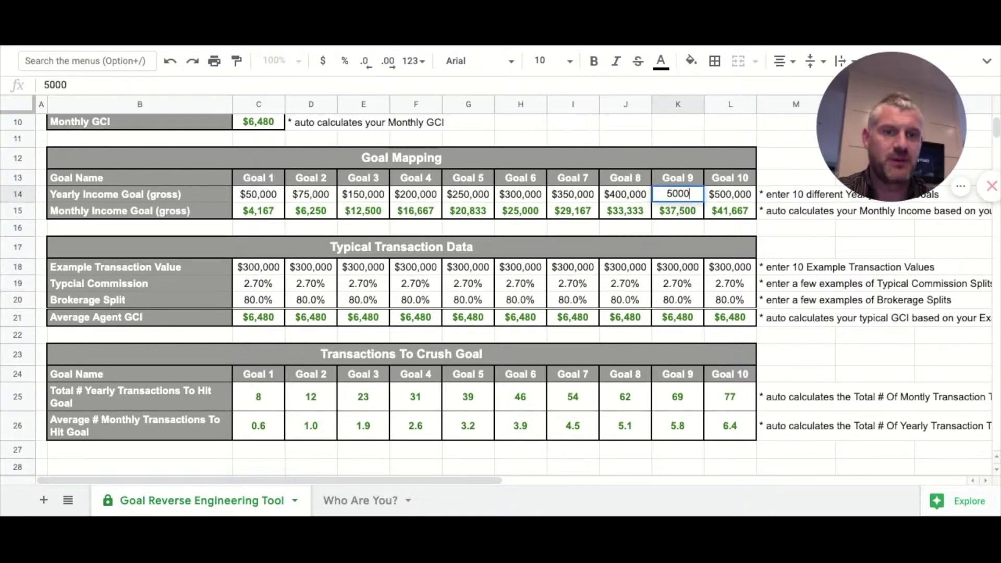
pyautogui.click(631, 196)
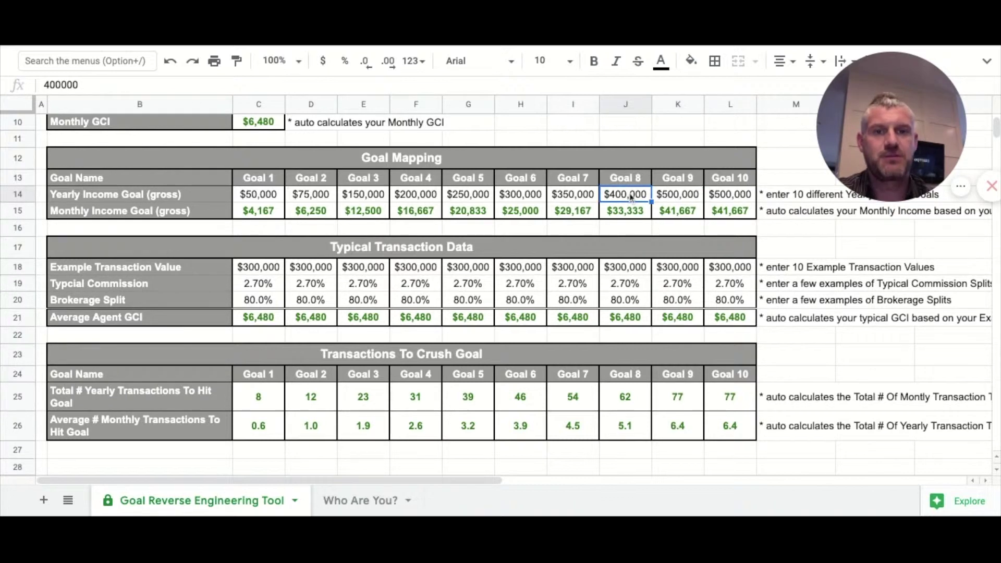
pyautogui.write('500000')
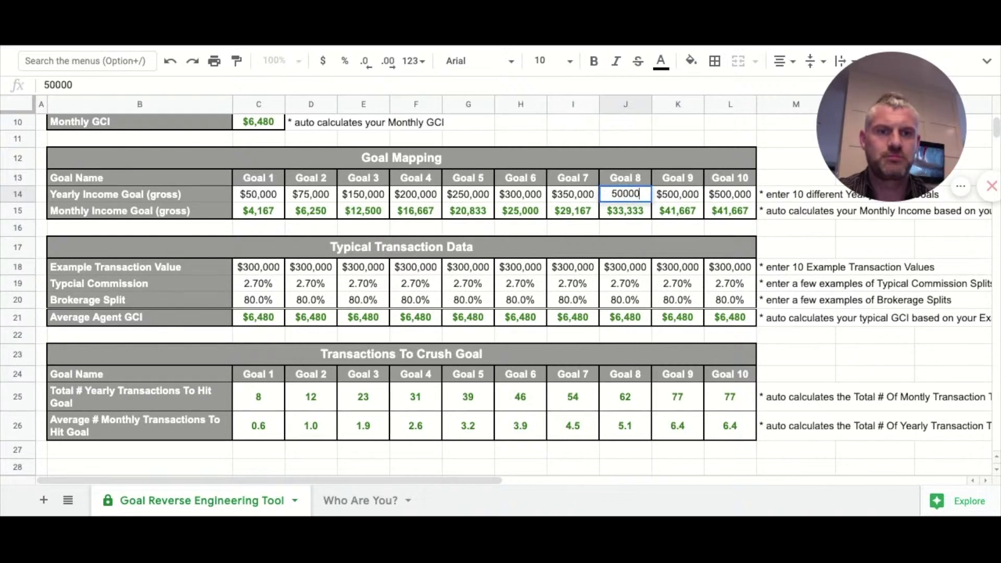
pyautogui.click(573, 196)
pyautogui.write('5')
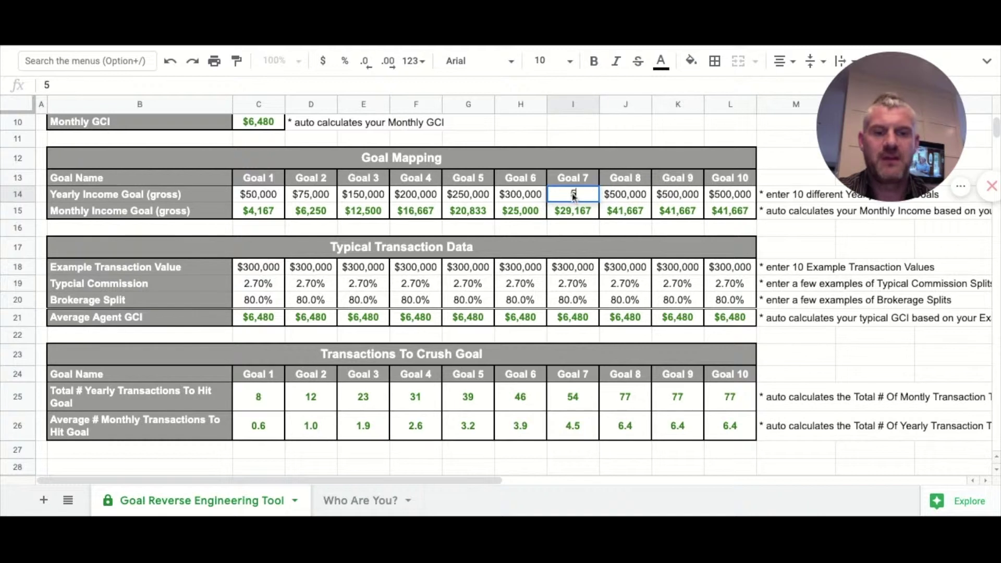
pyautogui.write('00,000')
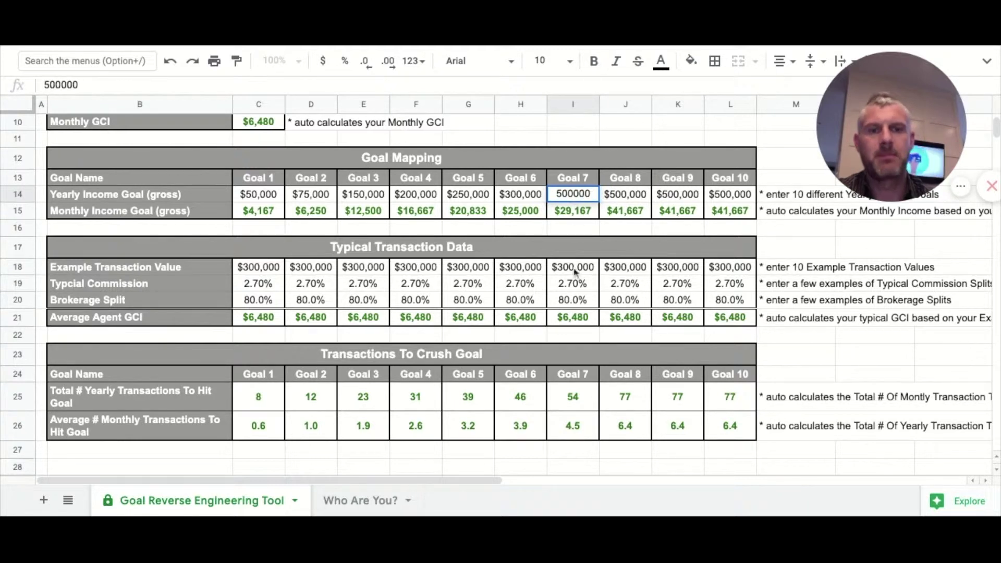
pyautogui.click(575, 271)
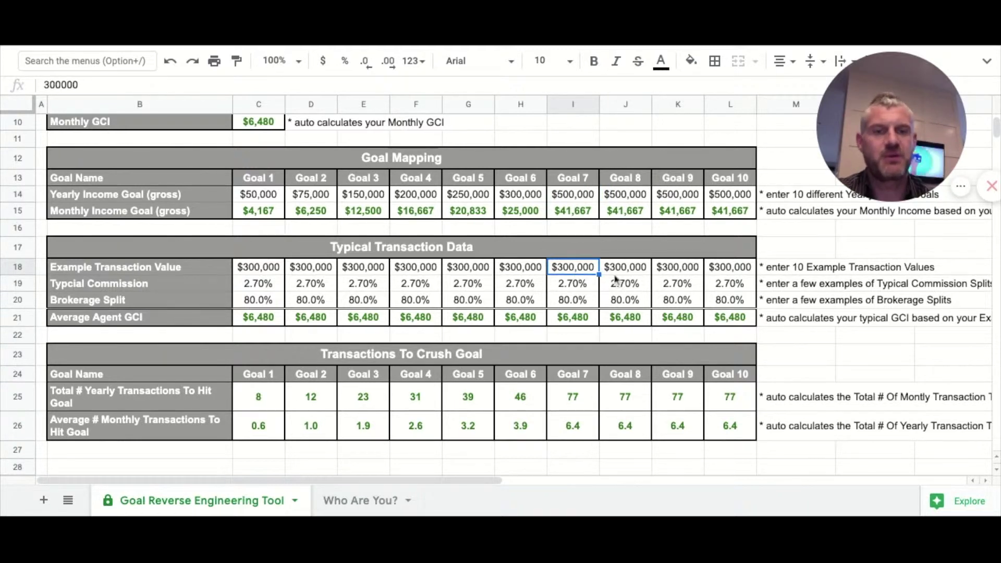
# Step: Set the Example Transaction Value to $350,000 for Goal 8 and $500,000 for Goal 9
pyautogui.click(637, 272)
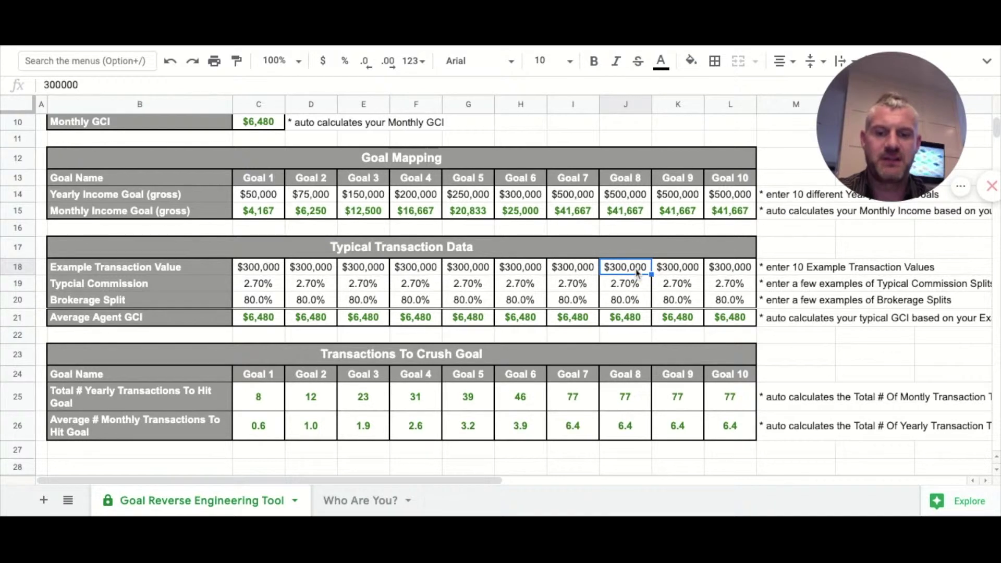
pyautogui.write('350,000')
pyautogui.click(678, 272)
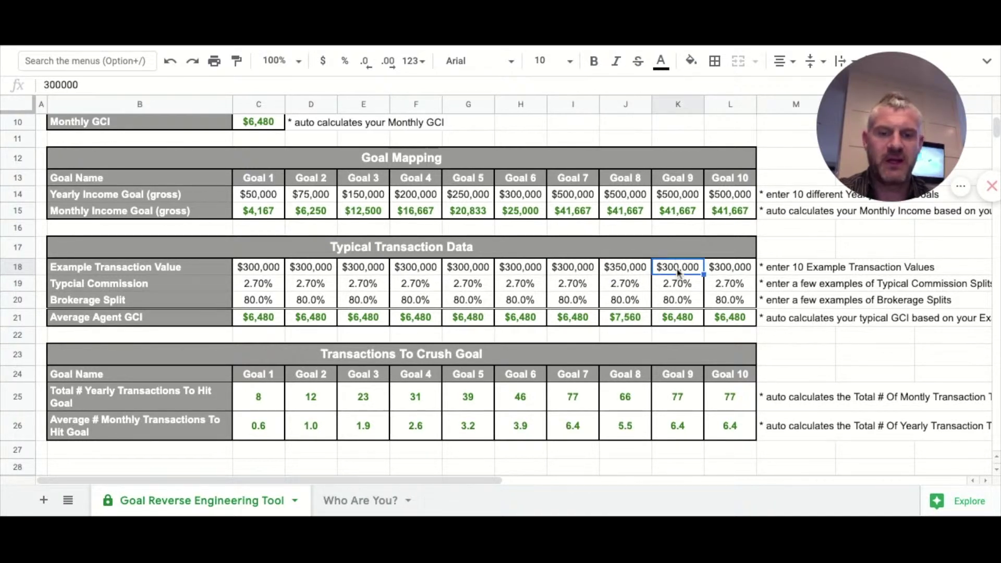
pyautogui.write('4')
pyautogui.press('BackSpace')
pyautogui.write('5')
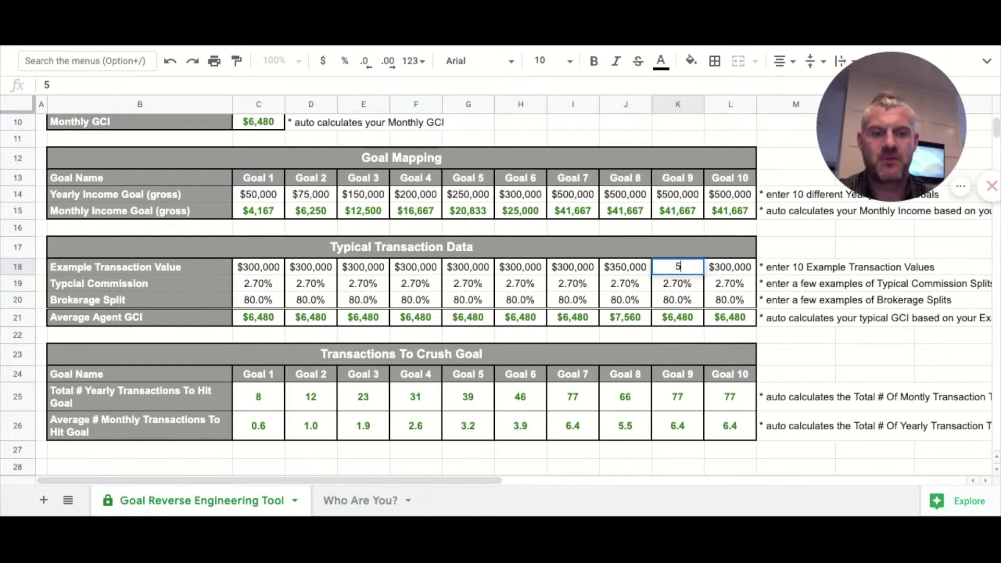
pyautogui.write('00,000000')
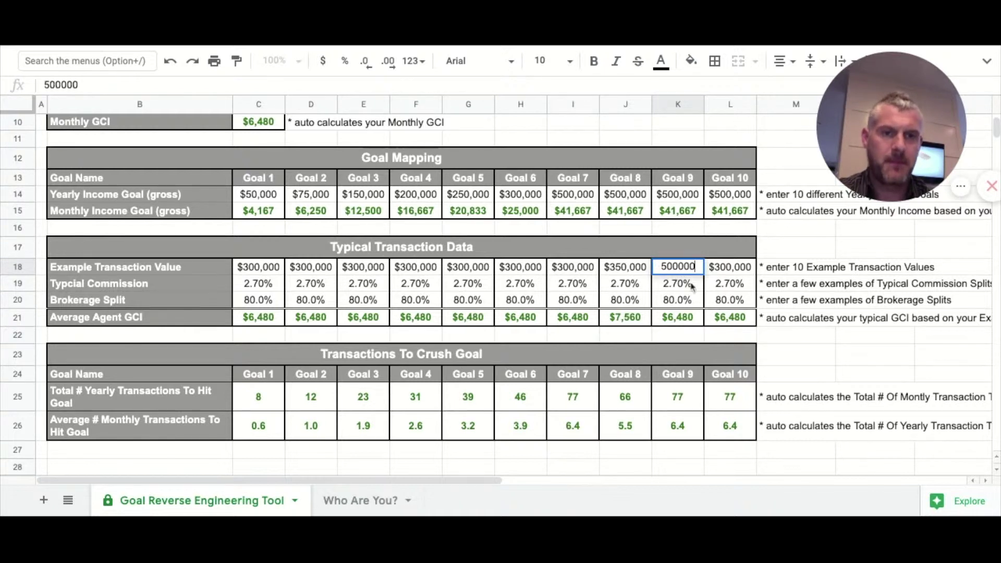
# Step: Set the Example Transaction Value for Goal 10 to $550,000
pyautogui.click(728, 269)
pyautogui.write('55000')
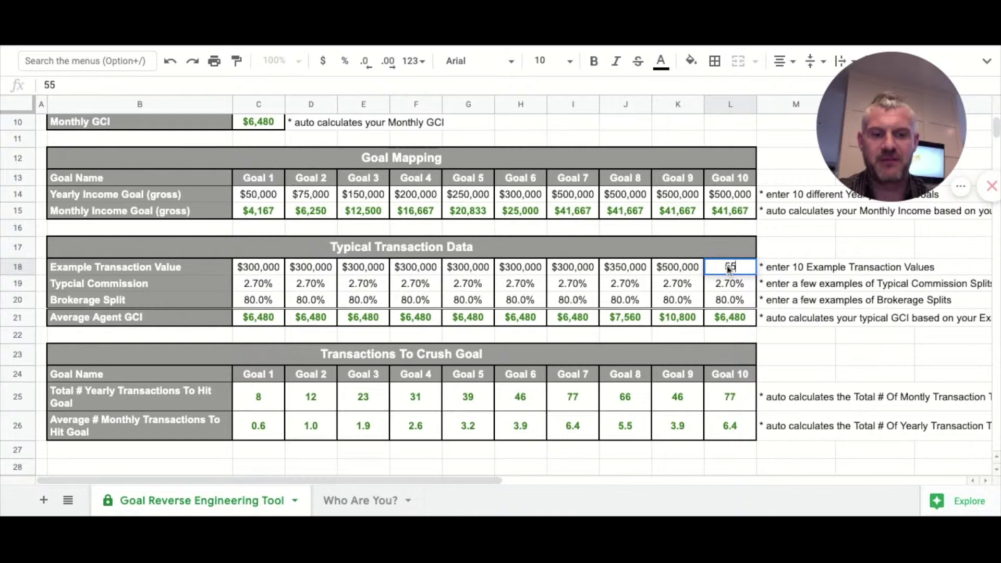
pyautogui.click(678, 299)
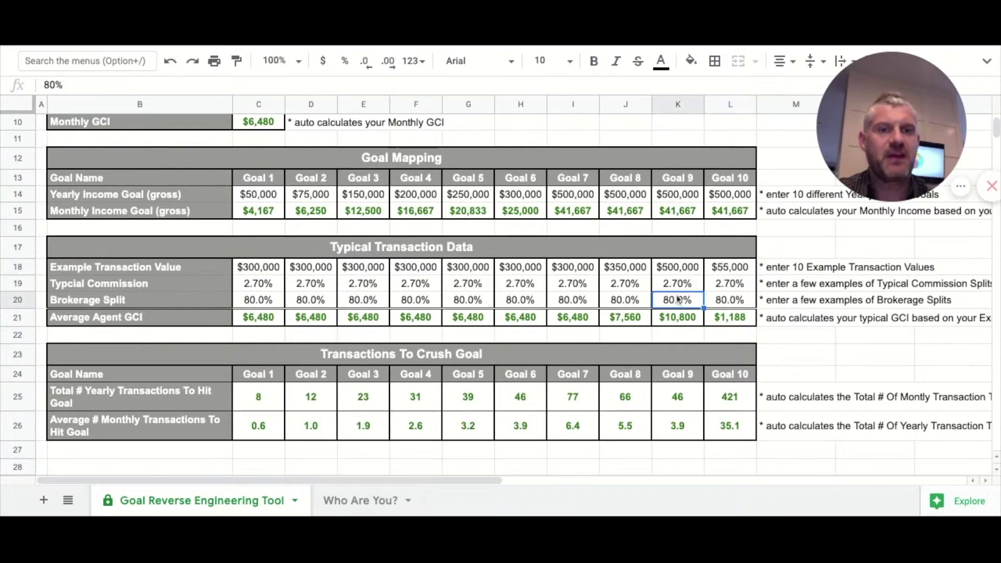
pyautogui.click(749, 271)
pyautogui.doubleClick(748, 271)
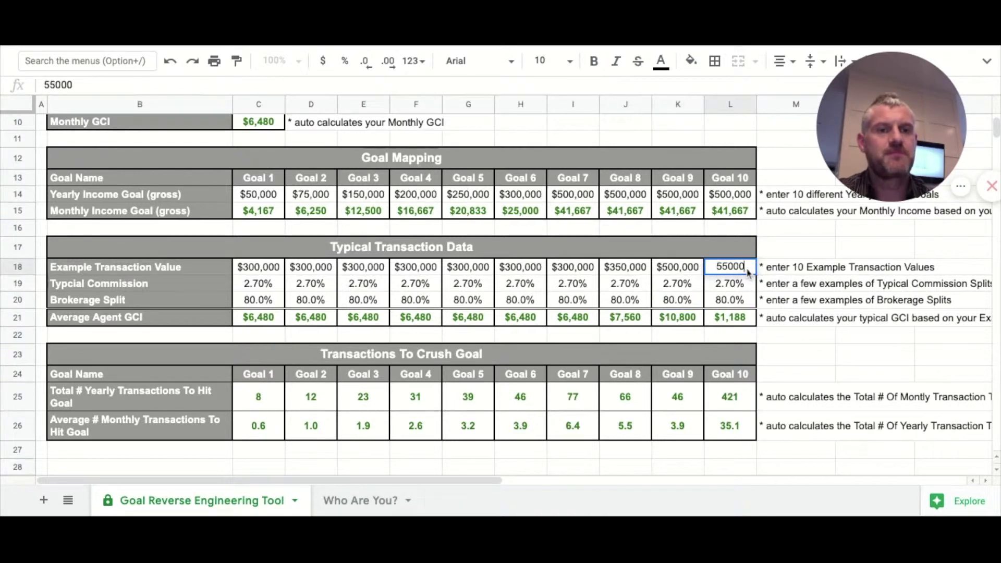
pyautogui.write('0')
pyautogui.click(699, 318)
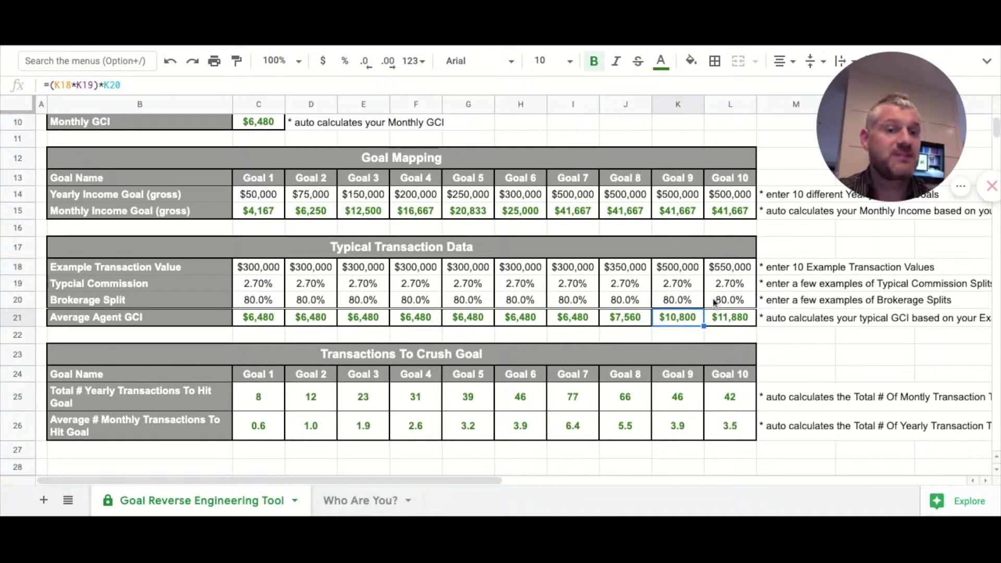
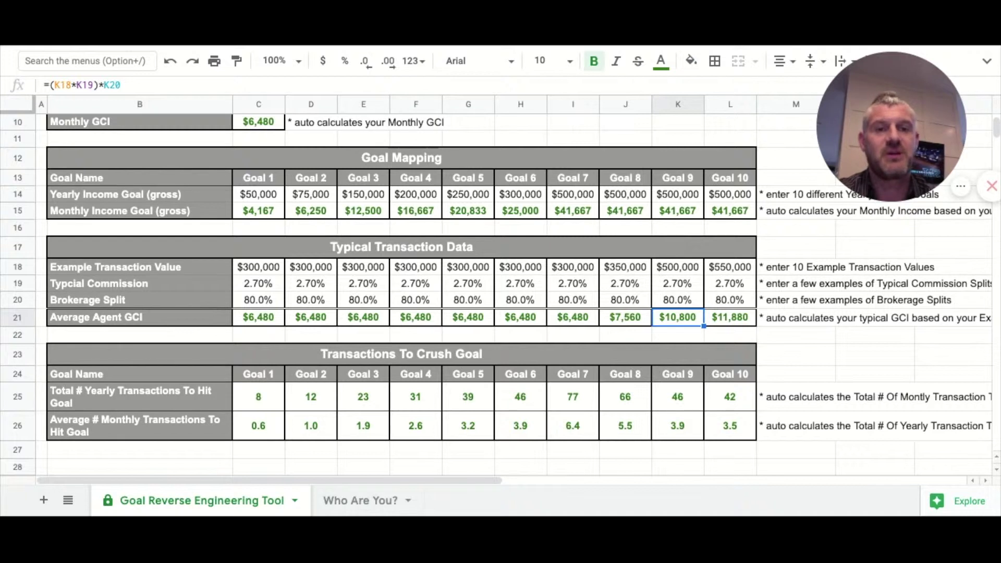
# Step: Set the typical commission for Goal 7 to 3.3% and the Brokerage Split for Goal 9 to 95%
pyautogui.click(573, 283)
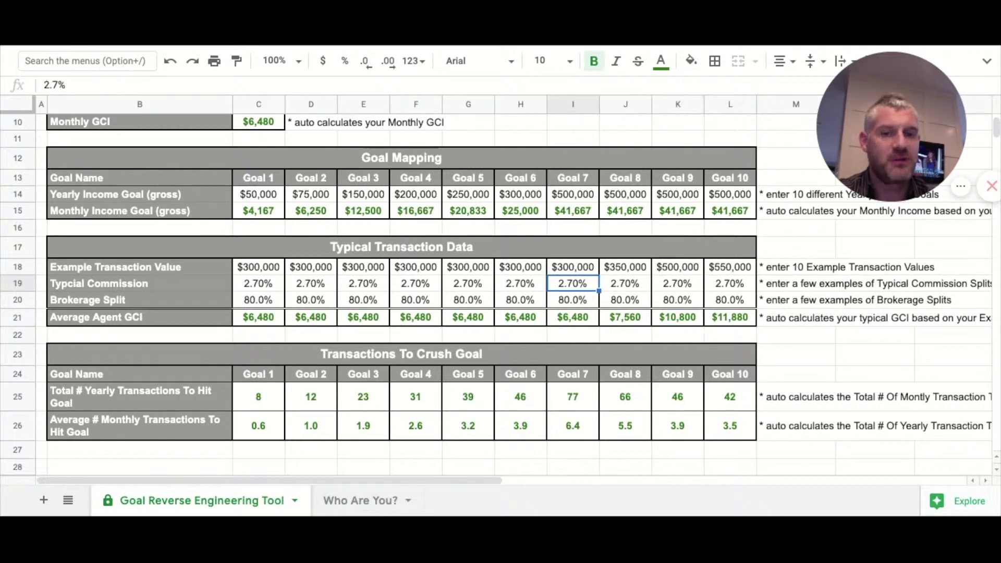
pyautogui.write('3.3')
pyautogui.click(604, 318)
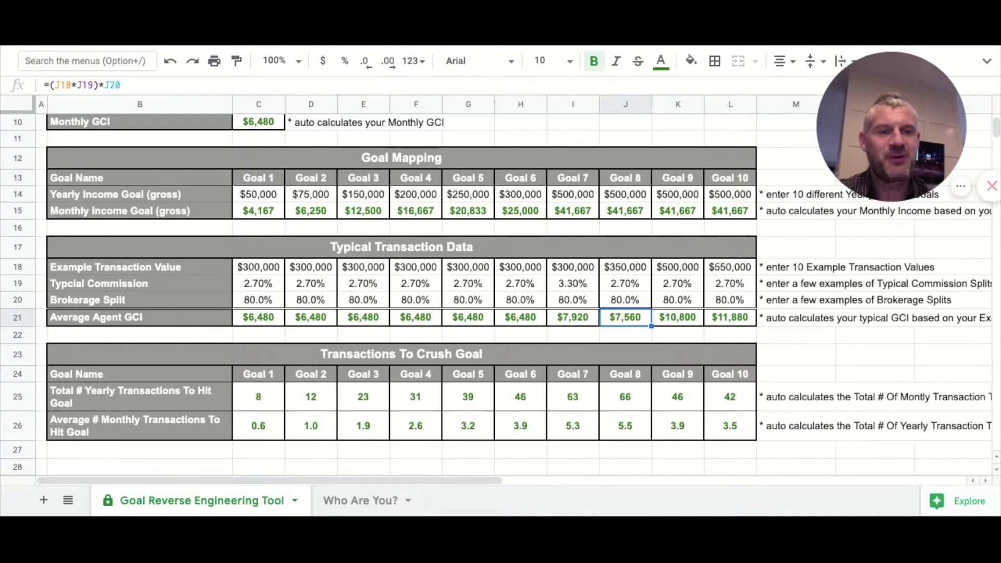
pyautogui.click(673, 305)
pyautogui.write('95')
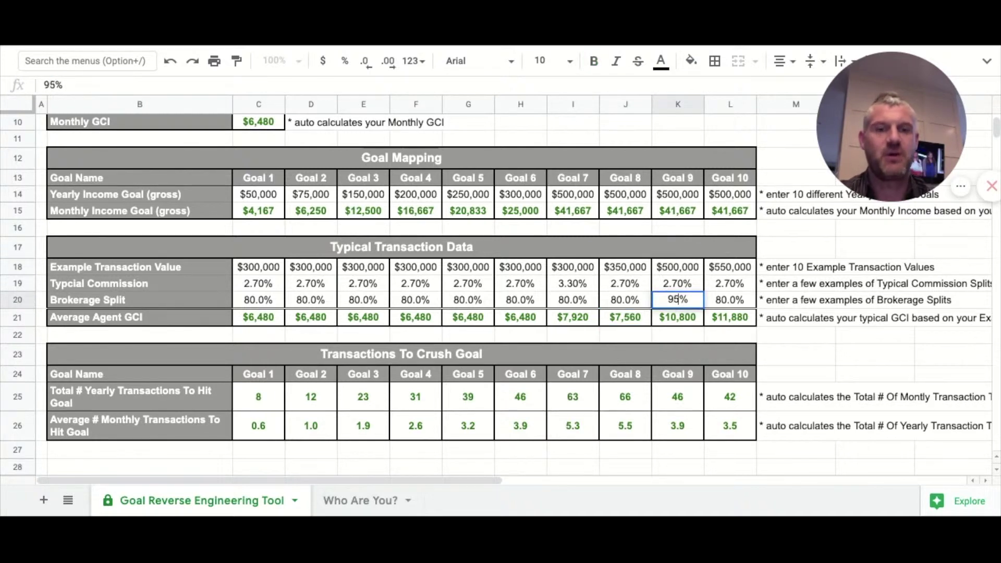
pyautogui.press('Return')
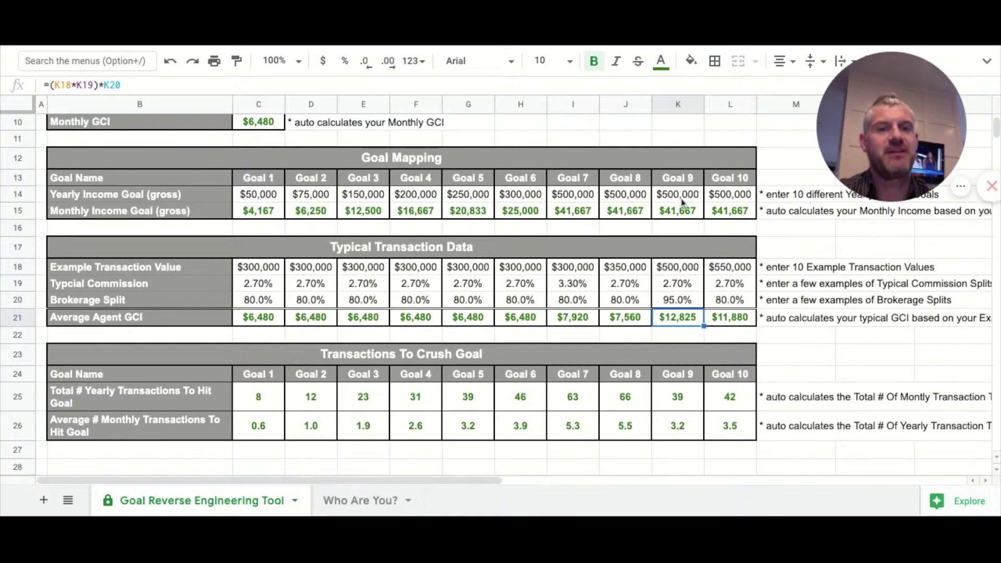
# Step: Examine the yearly and monthly income goals for Goal 7 through Goal 10
pyautogui.click(576, 194)
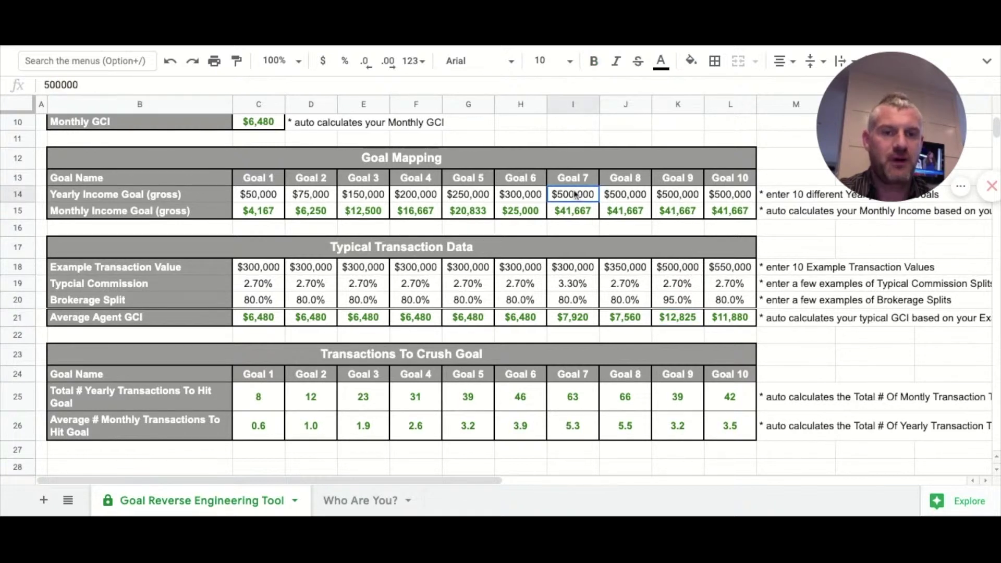
pyautogui.hotkey('shift', 'Right')
pyautogui.hotkey('shift', 'Right')
pyautogui.hotkey('shift', 'Right')
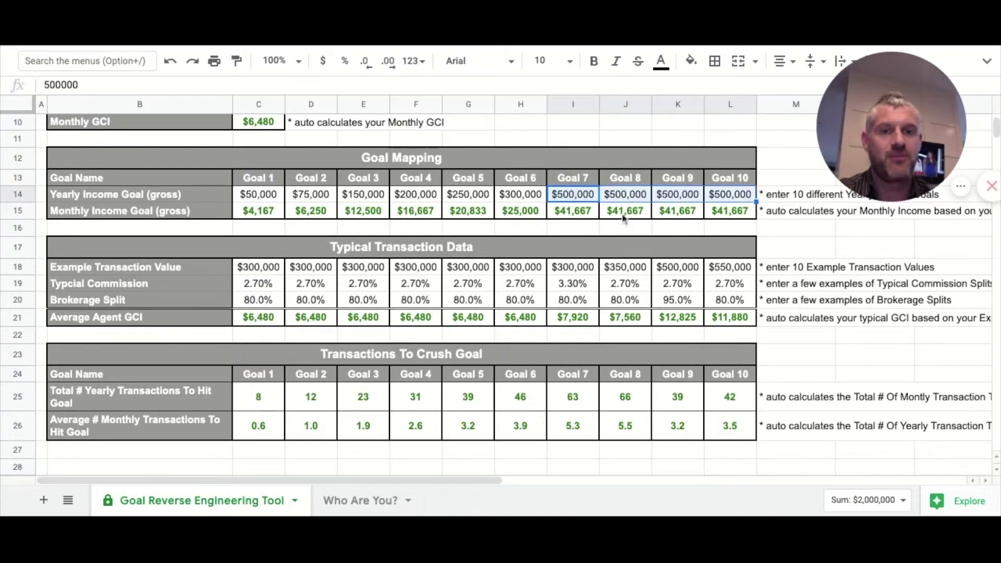
pyautogui.click(593, 213)
pyautogui.hotkey('shift', 'Right')
pyautogui.hotkey('shift', 'Right')
pyautogui.hotkey('shift', 'Right')
pyautogui.hotkey('shift', 'Right')
pyautogui.hotkey('shift', 'Left')
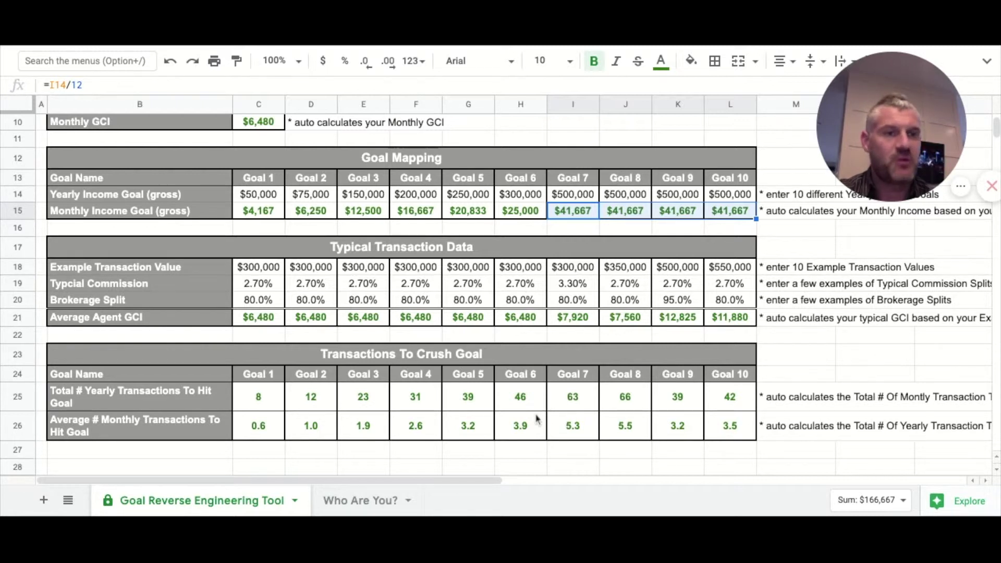
# Step: Change the Yearly Income Goals for Goal 1 and Goal 2 to $150,000 each
pyautogui.click(475, 197)
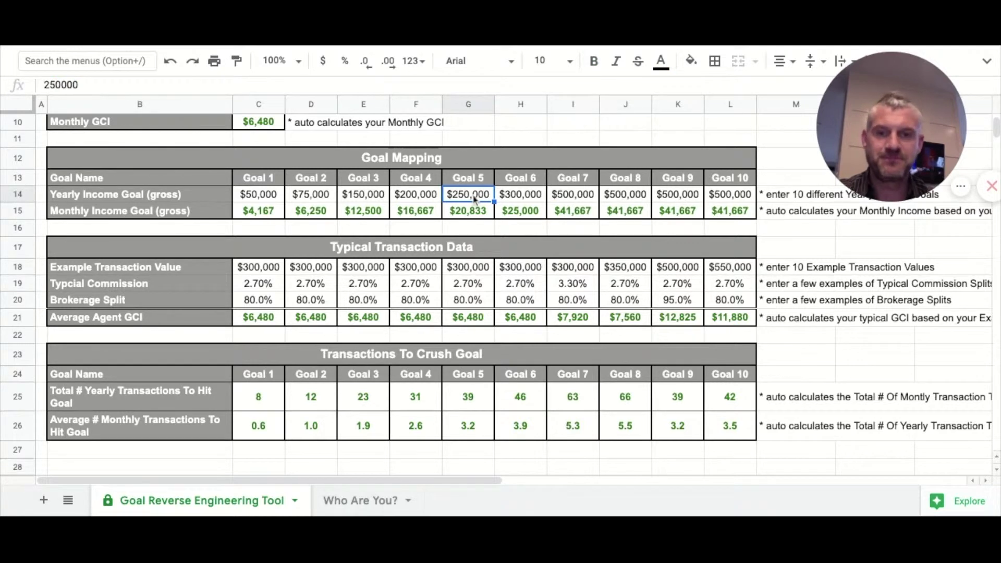
pyautogui.click(256, 197)
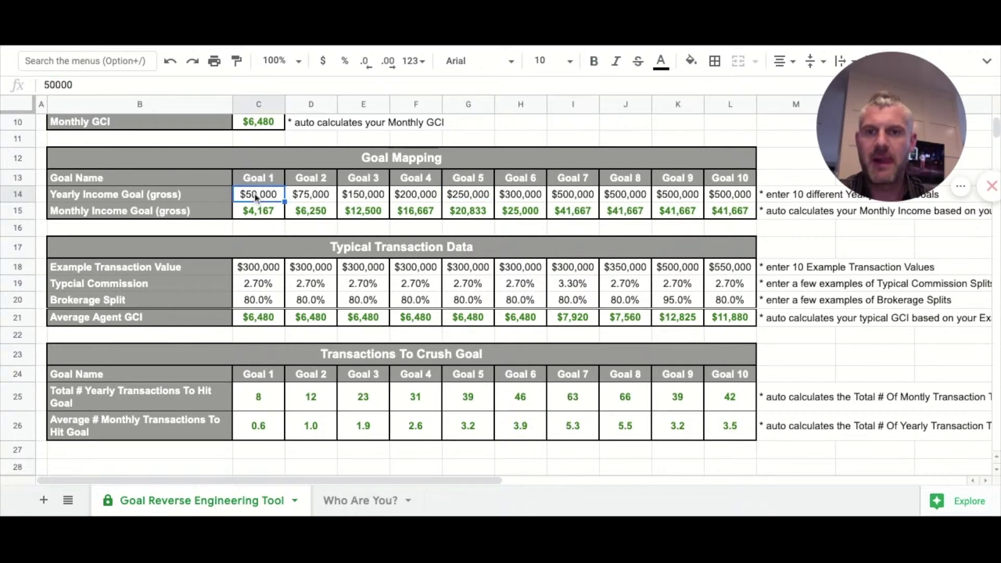
pyautogui.write('150')
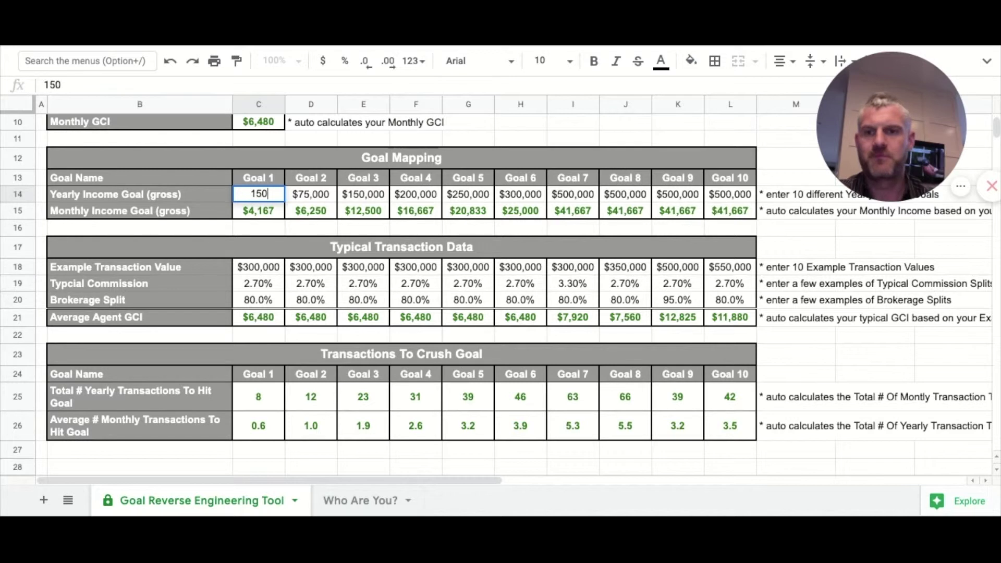
pyautogui.write(',000')
pyautogui.click(313, 197)
pyautogui.write('150000')
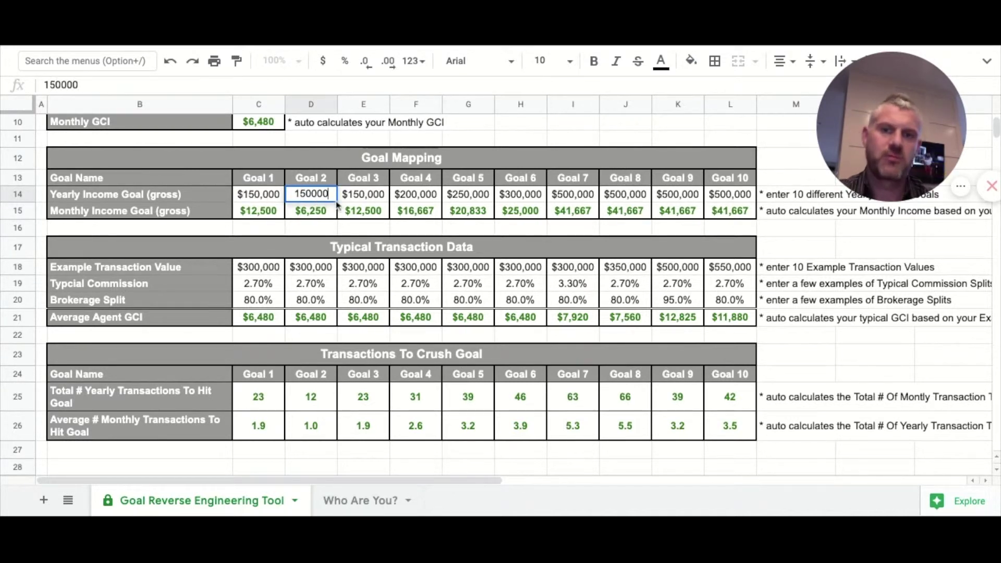
# Step: Change the Yearly Income Goal for Goal 4 to $15,000
pyautogui.click(420, 195)
pyautogui.write('15')
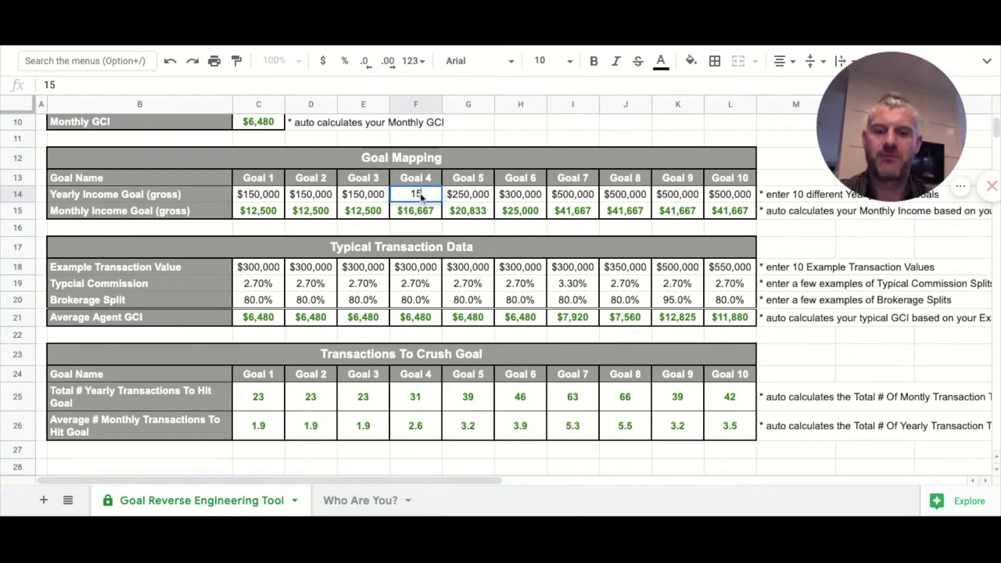
pyautogui.write(',000')
pyautogui.click(341, 282)
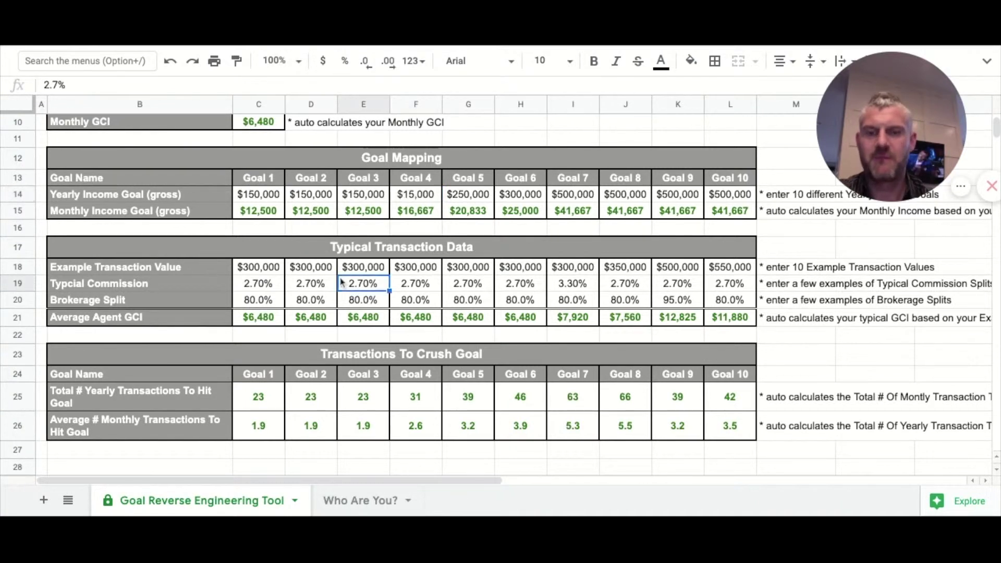
# Step: Set the Brokerage Split to 90% for Goal 2 and 95% for Goal 3
pyautogui.click(310, 303)
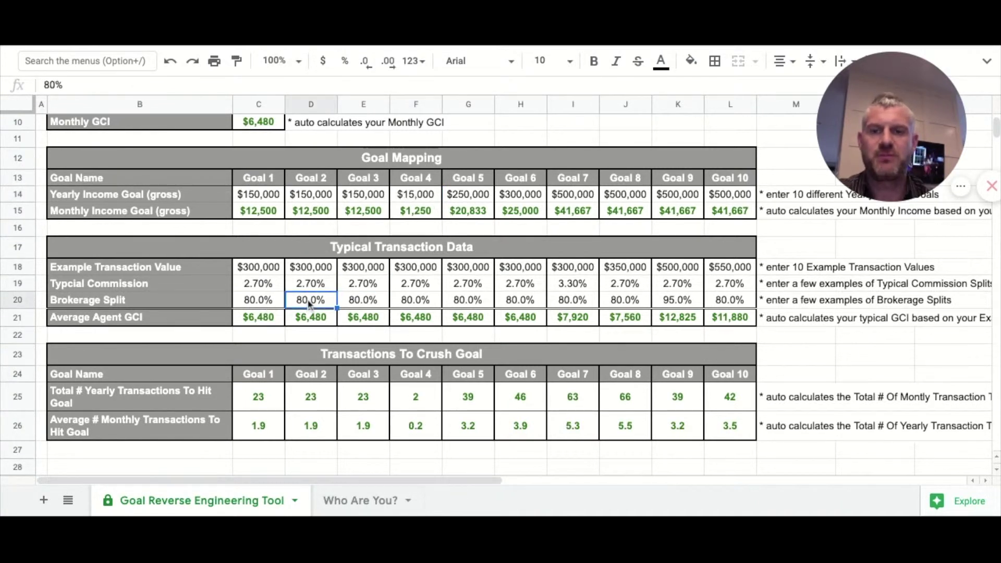
pyautogui.write('90')
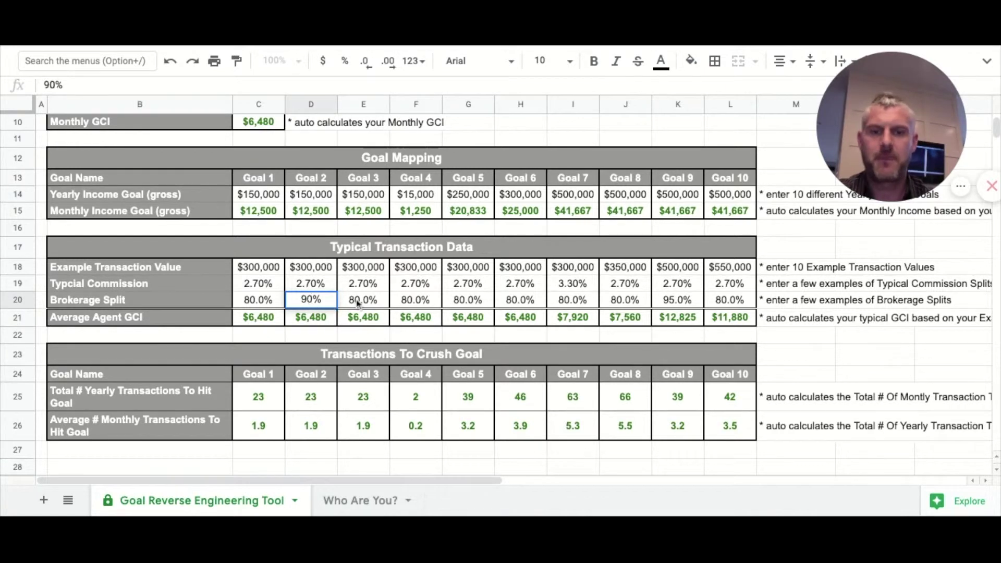
pyautogui.click(358, 302)
pyautogui.write('95')
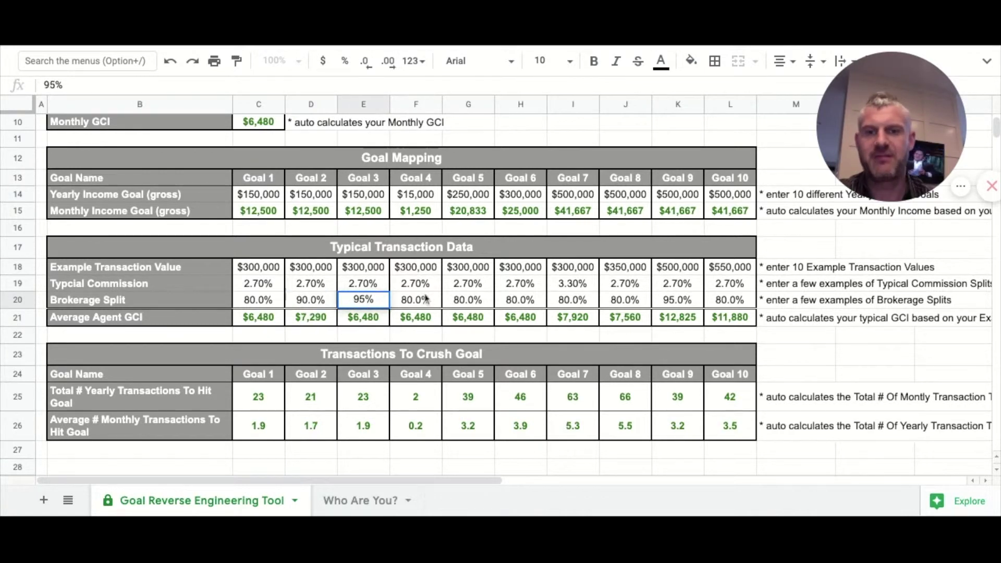
# Step: Set the Brokerage Split for Goal 4 to 90% and its typical commission to 3%
pyautogui.click(420, 285)
pyautogui.click(419, 302)
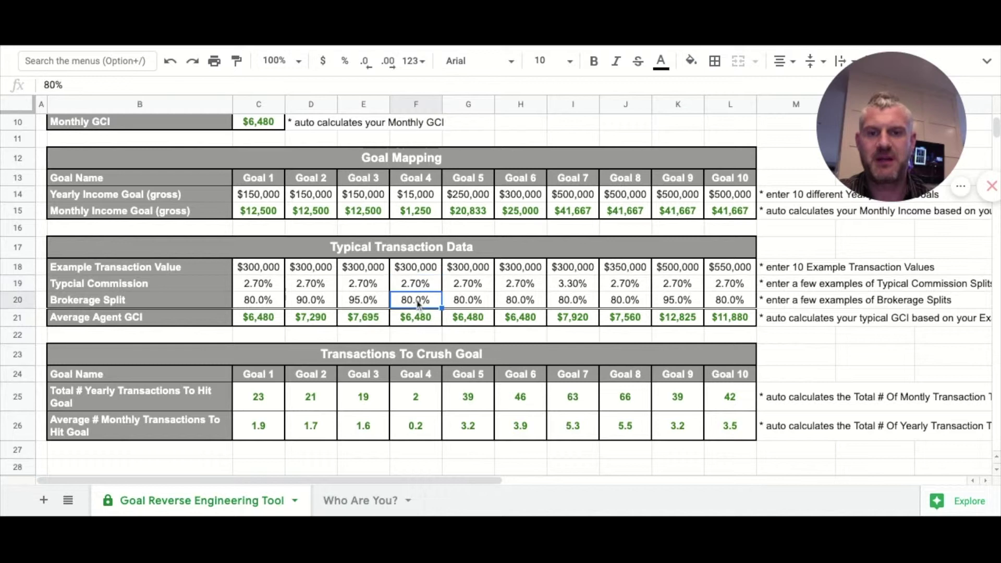
pyautogui.write('90')
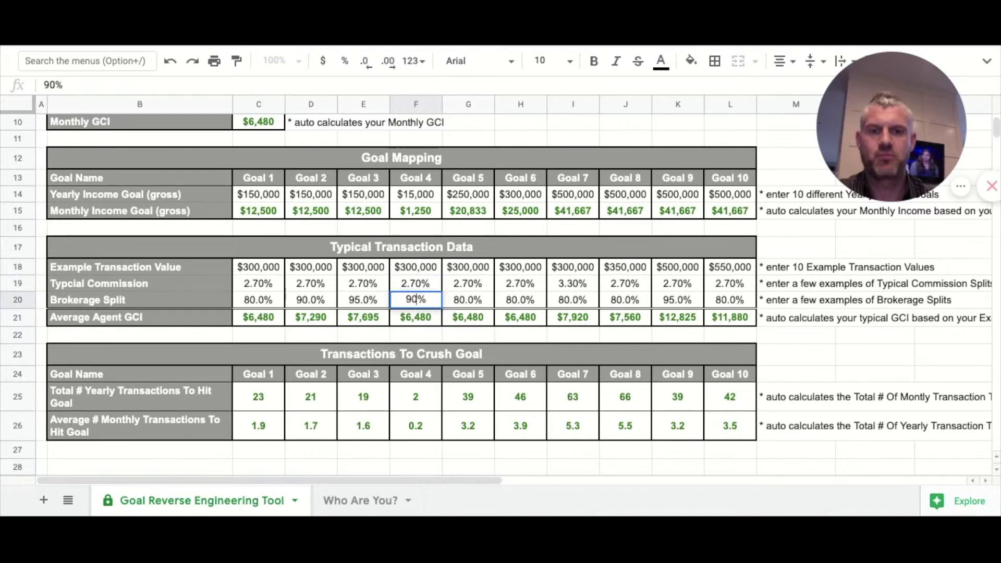
pyautogui.click(420, 285)
pyautogui.write('3')
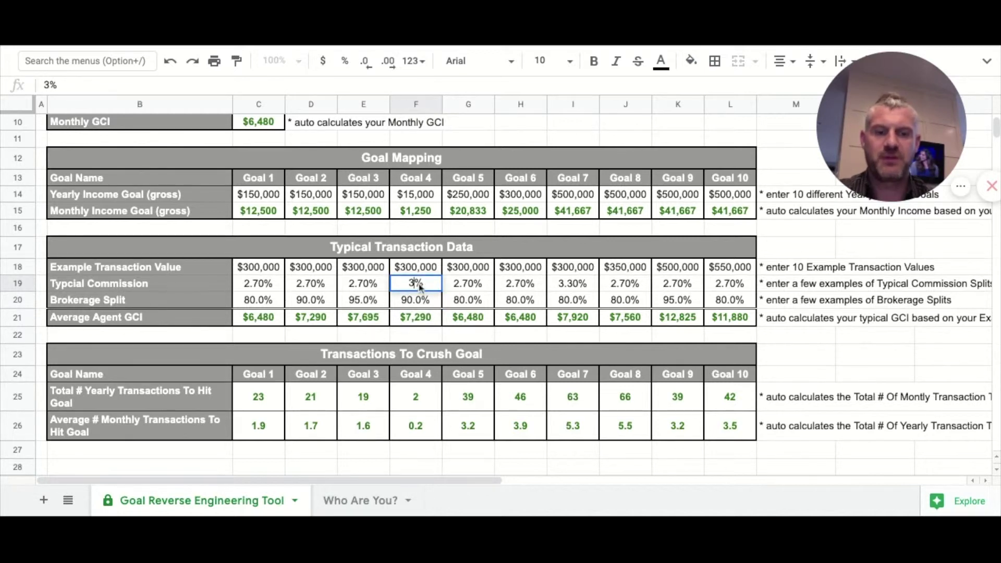
pyautogui.press('Tab')
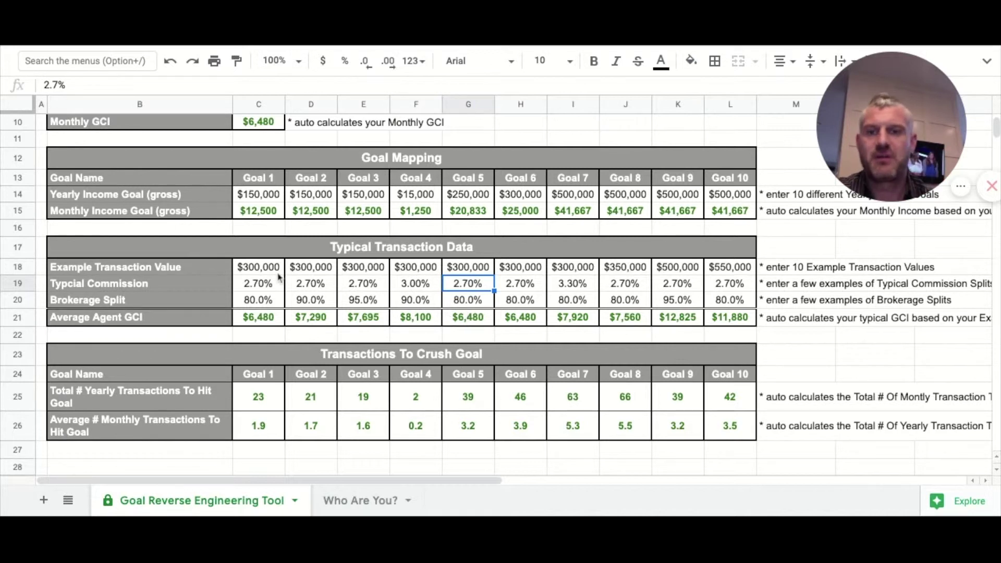
# Step: Correct the Yearly Income Goal for Goal 4 to $150,000
pyautogui.click(267, 195)
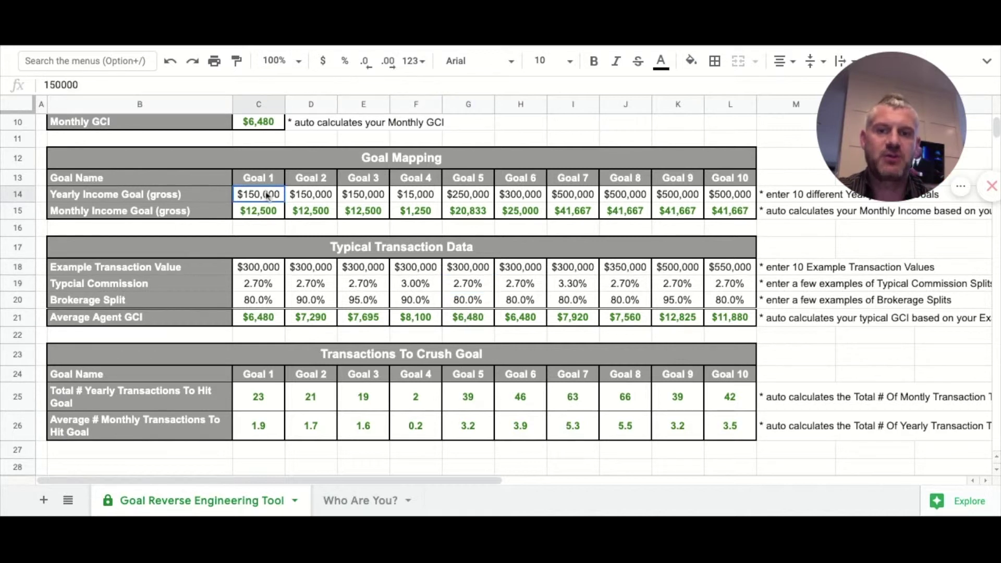
pyautogui.hotkey('shift', 'Right')
pyautogui.hotkey('shift', 'Right')
pyautogui.hotkey('shift', 'Right')
pyautogui.doubleClick(432, 197)
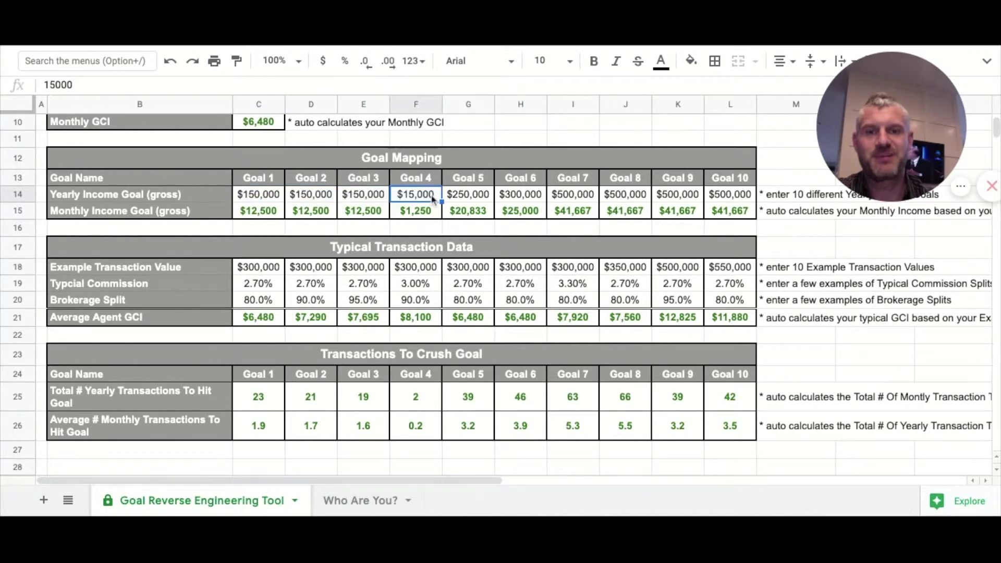
pyautogui.write('0')
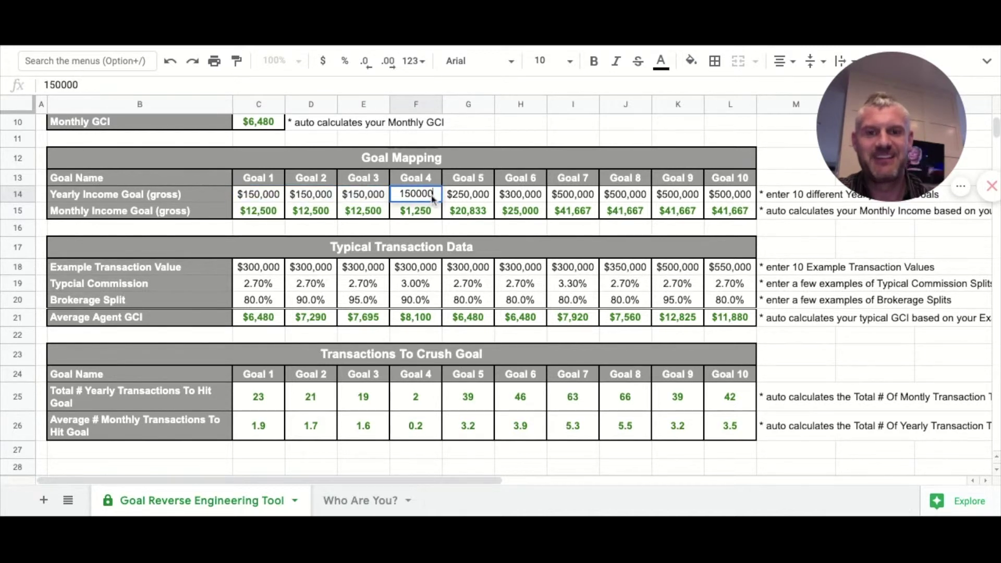
pyautogui.click(425, 292)
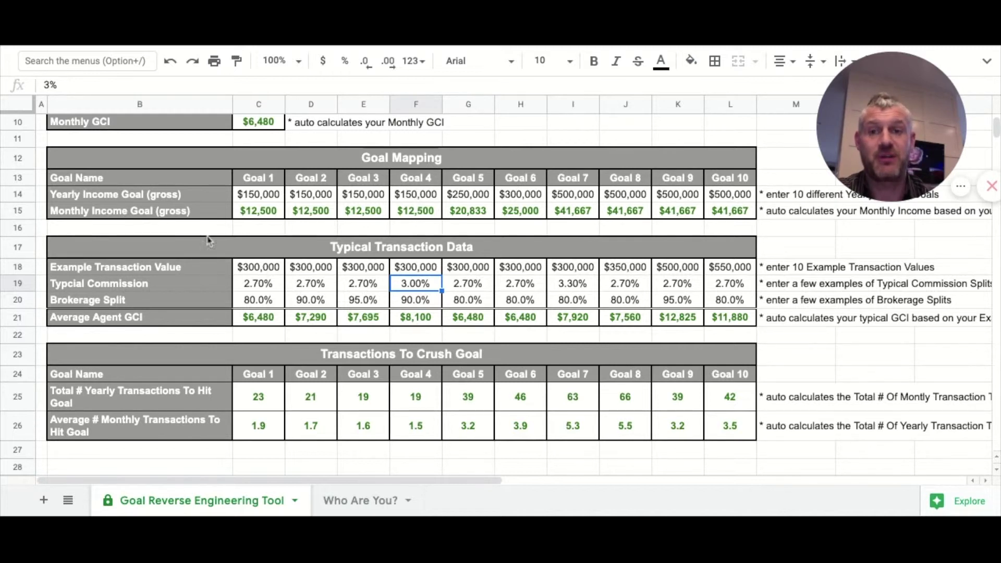
pyautogui.scroll(3, 209, 224)
pyautogui.scroll(-3, 318, 353)
pyautogui.scroll(-1, 318, 352)
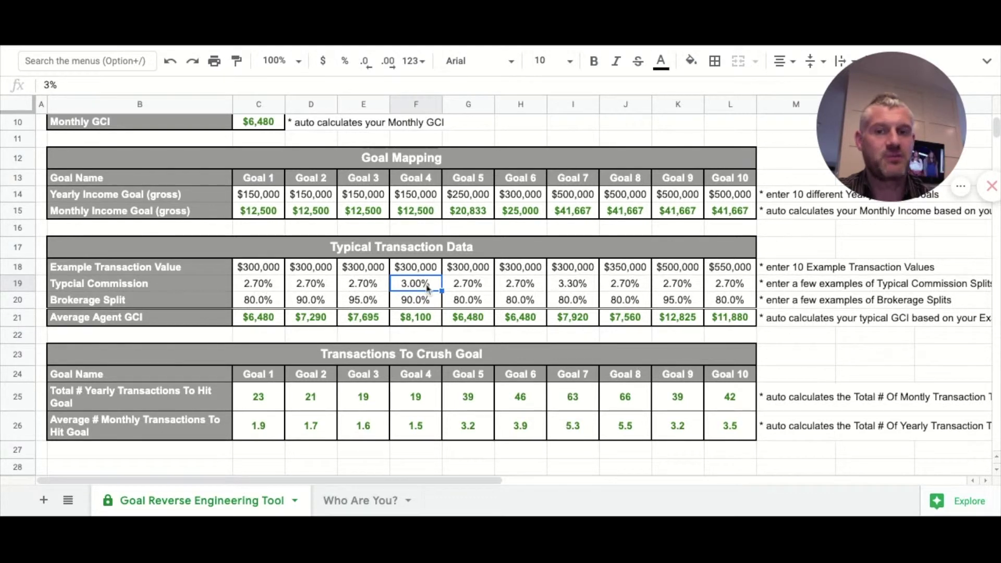
pyautogui.click(264, 310)
pyautogui.click(219, 308)
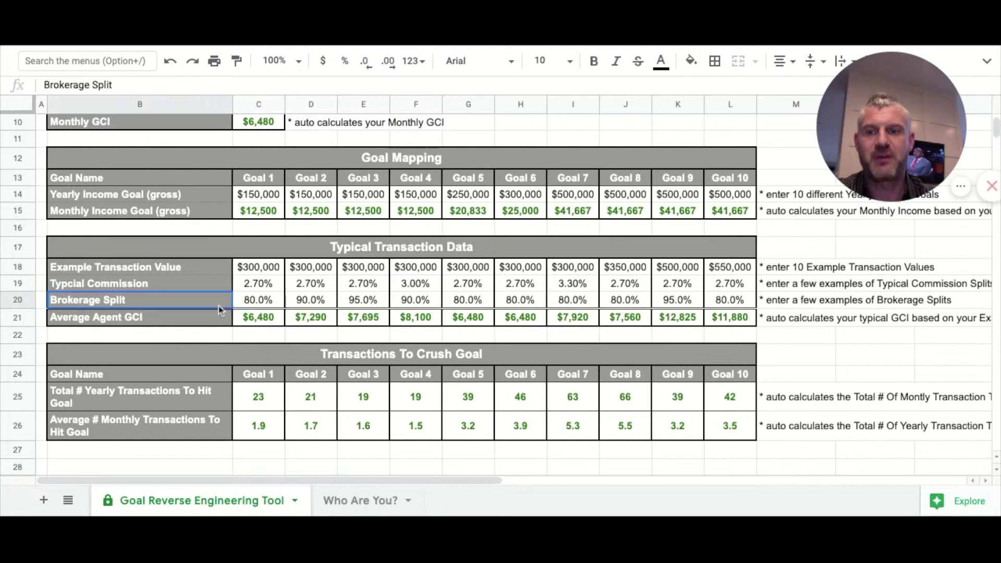
# Step: Review the Brokerage Splits entered for Goals 1 to 4 and the typical commission of Goal 4
pyautogui.click(263, 306)
pyautogui.click(315, 307)
pyautogui.click(373, 304)
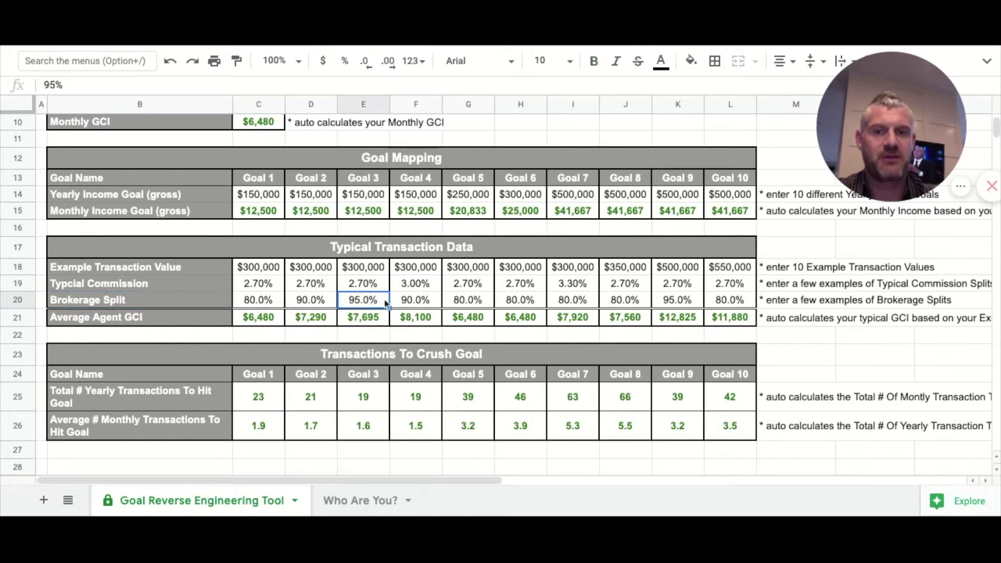
pyautogui.click(427, 301)
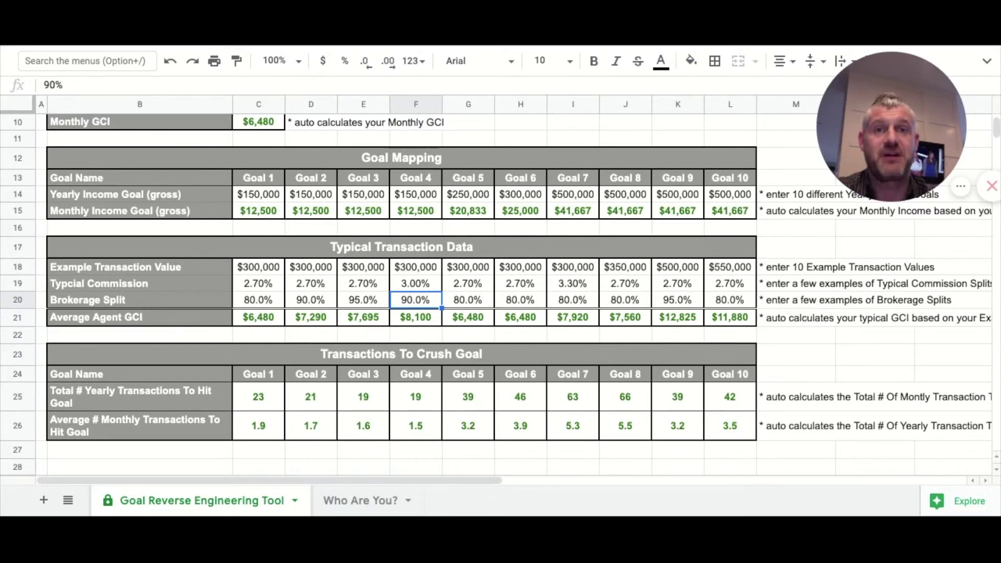
pyautogui.click(423, 283)
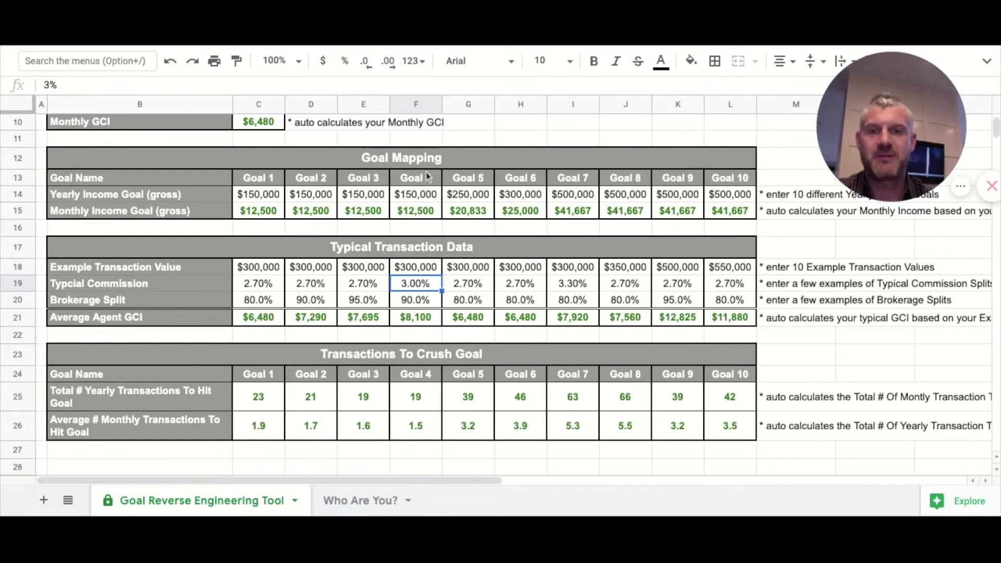
# Step: Compare the Yearly Income Goals and the Example Transaction Values across Goals 1 to 4
pyautogui.click(271, 201)
pyautogui.hotkey('shift', 'Right')
pyautogui.hotkey('shift', 'Right')
pyautogui.hotkey('shift', 'Right')
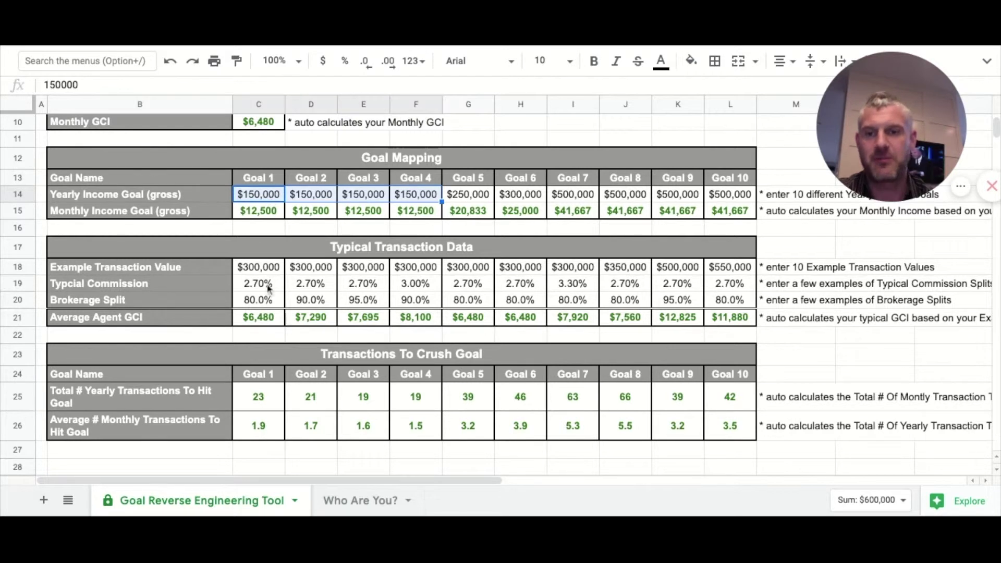
pyautogui.click(276, 267)
pyautogui.hotkey('shift', 'Right')
pyautogui.hotkey('shift', 'Right')
pyautogui.hotkey('shift', 'Right')
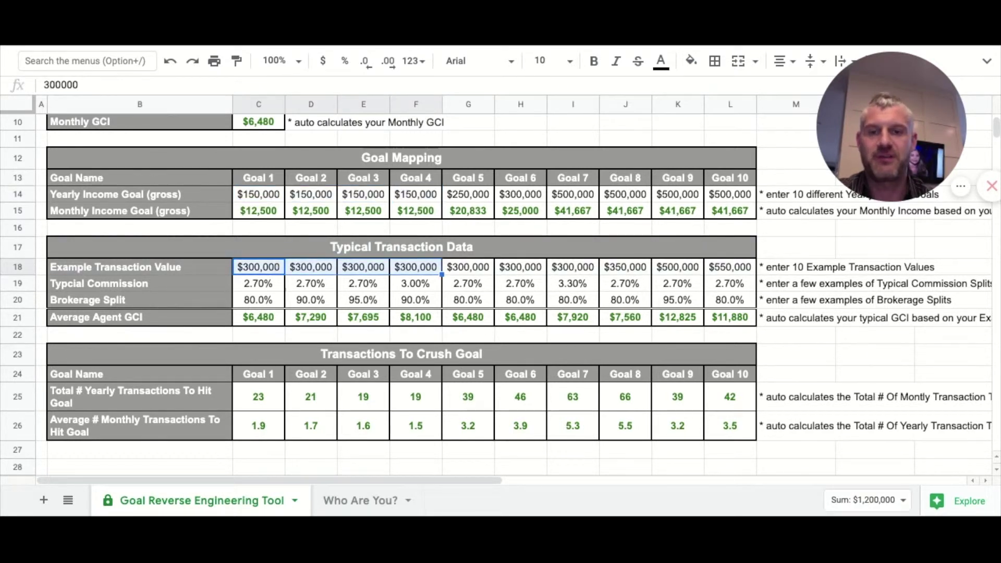
# Step: Compare the typical commissions and the Brokerage Splits across Goals 1 to 4
pyautogui.click(275, 287)
pyautogui.hotkey('shift', 'Right')
pyautogui.hotkey('shift', 'Right')
pyautogui.hotkey('shift', 'Right')
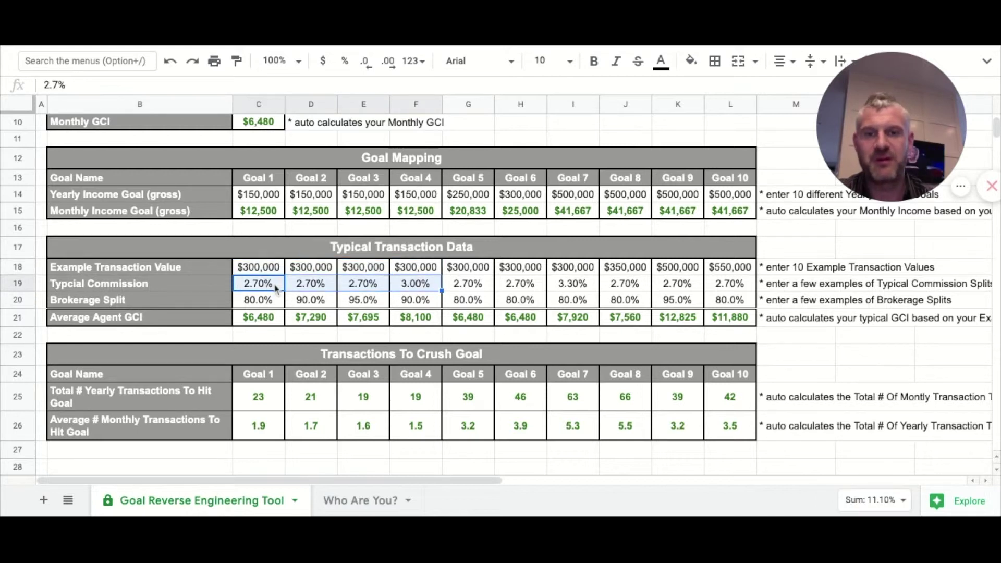
pyautogui.click(269, 306)
pyautogui.hotkey('shift', 'Right')
pyautogui.hotkey('shift', 'Right')
pyautogui.hotkey('shift', 'Right')
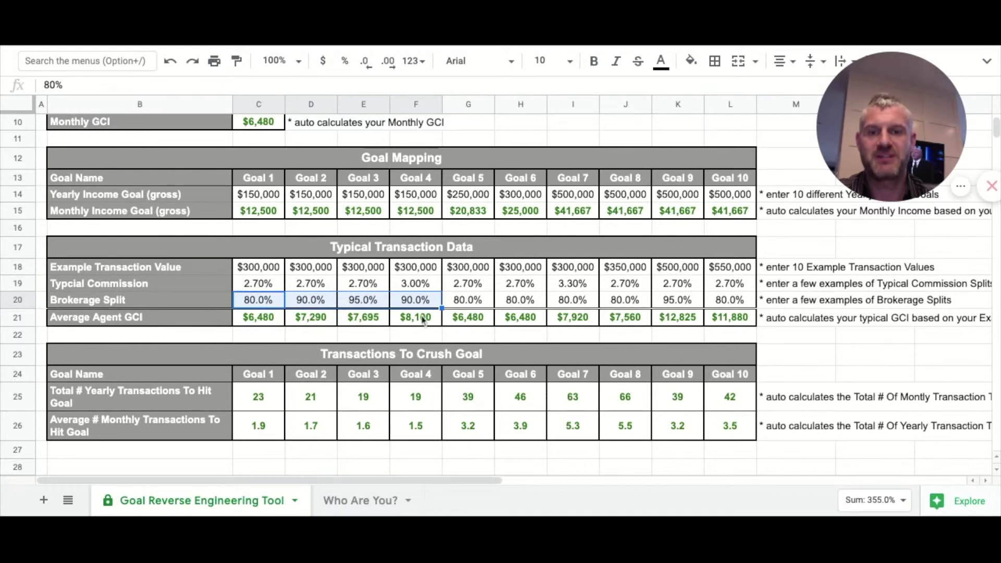
# Step: Examine the yearly and monthly transactions needed to hit Goals 1 to 4
pyautogui.click(269, 402)
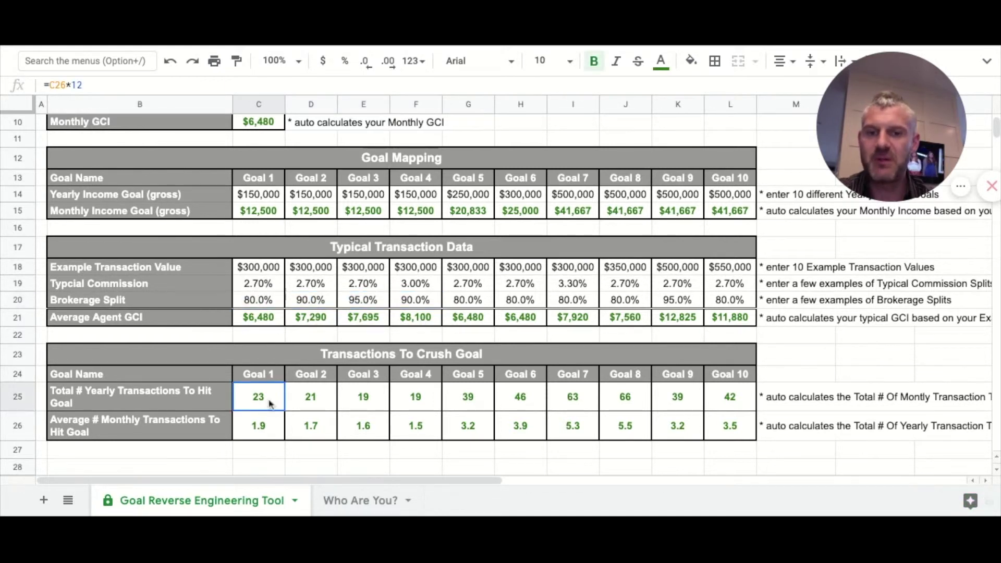
pyautogui.hotkey('shift', 'Right')
pyautogui.hotkey('shift', 'Right')
pyautogui.hotkey('shift', 'Right')
pyautogui.hotkey('shift', 'Down')
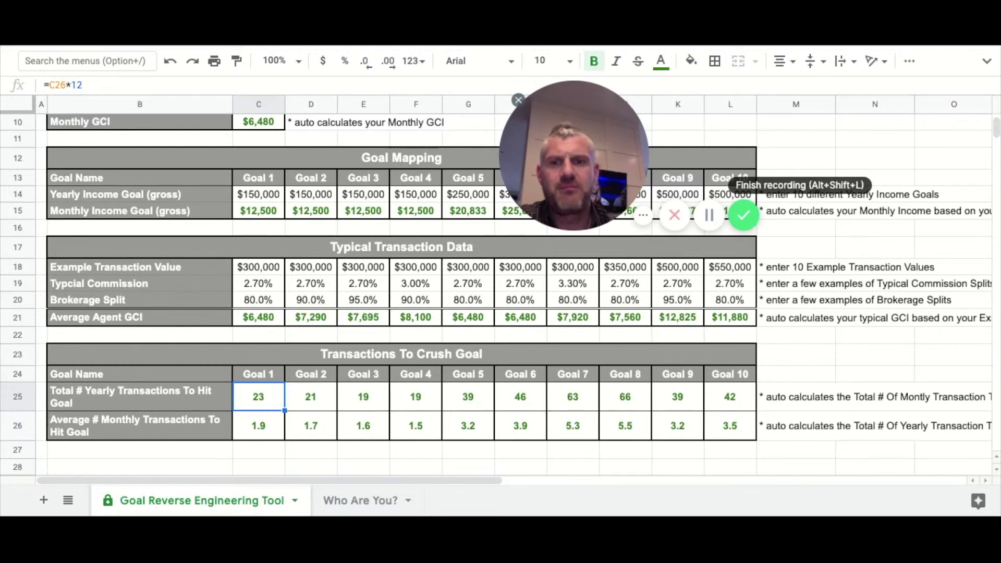
# Step: Compare the Yearly Income Goal of Goal 4 with the current Yearly GCI
pyautogui.click(421, 198)
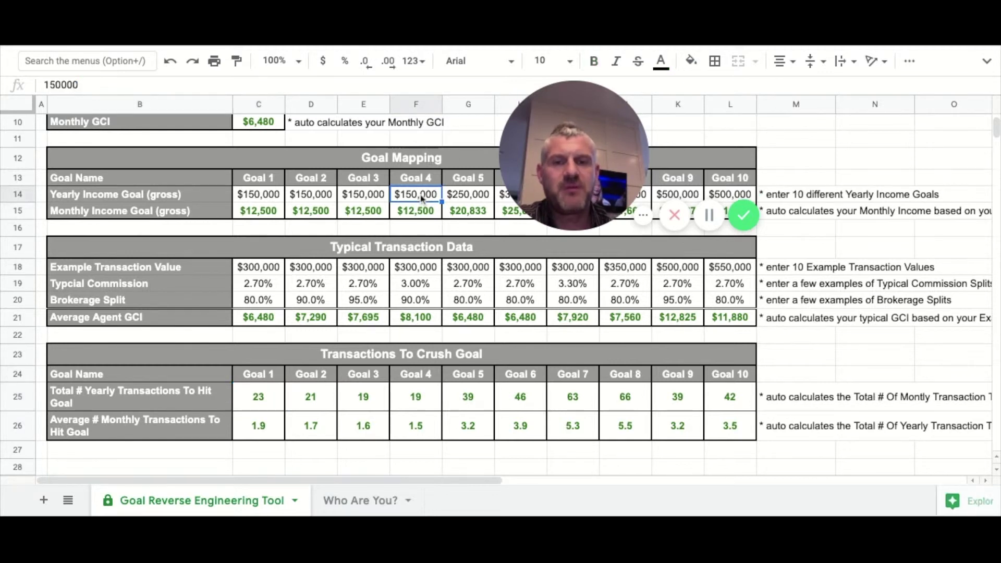
pyautogui.scroll(3, 331, 185)
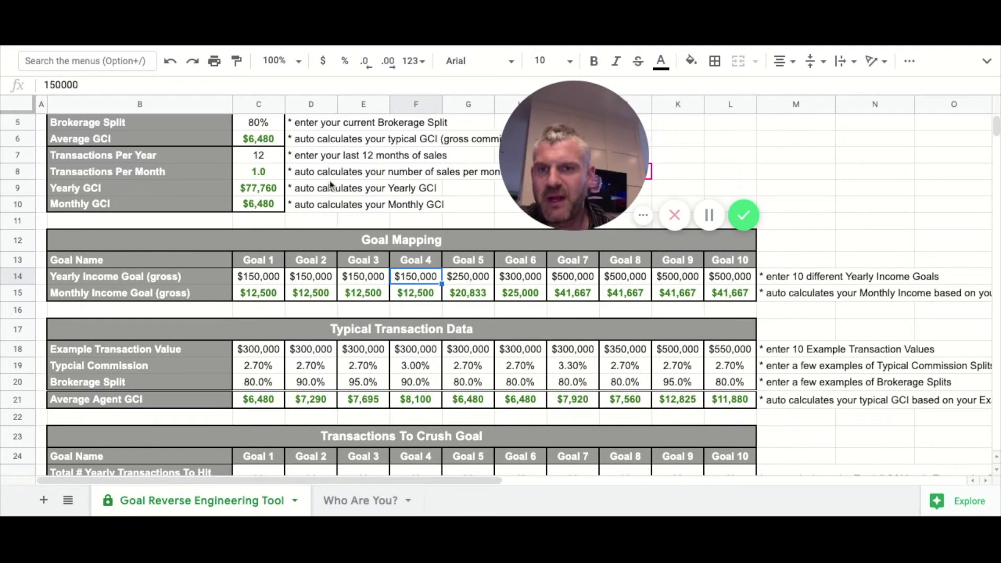
pyautogui.click(271, 190)
pyautogui.scroll(-2, 329, 332)
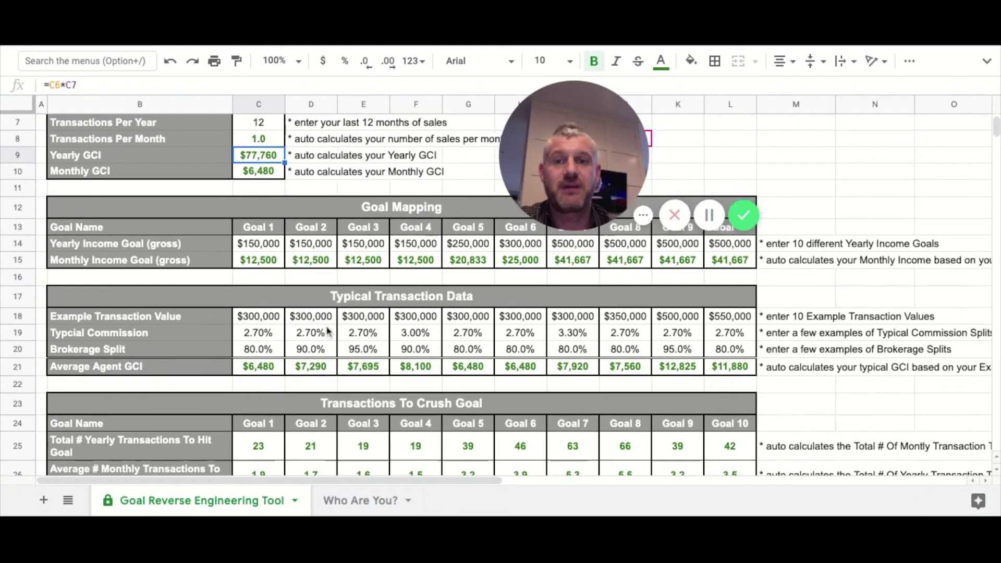
pyautogui.scroll(-3, 329, 332)
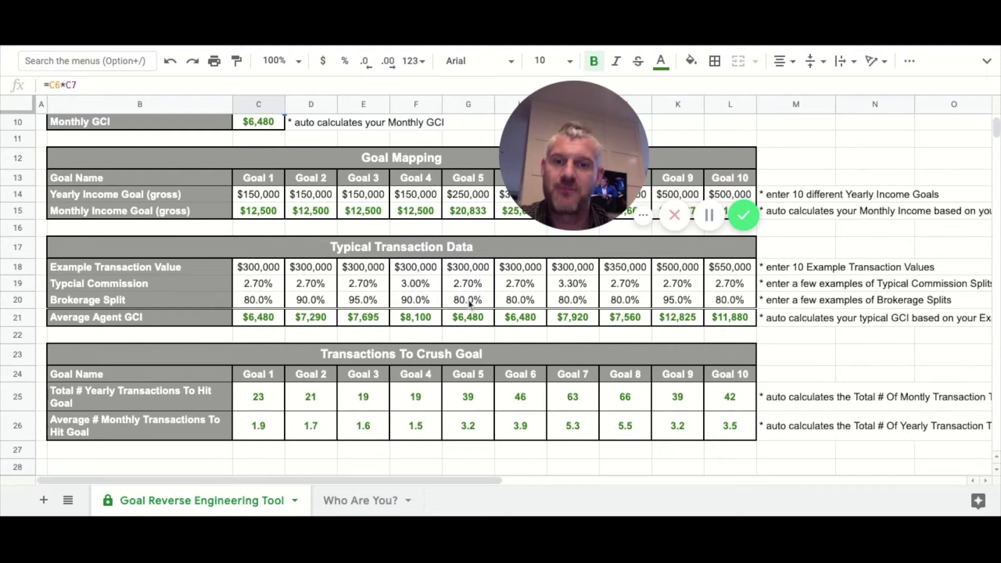
# Step: Select the transaction values, commissions and brokerage splits of Goals 1 to 4 for review
pyautogui.click(276, 272)
pyautogui.hotkey('shift', 'Right')
pyautogui.hotkey('shift', 'Right')
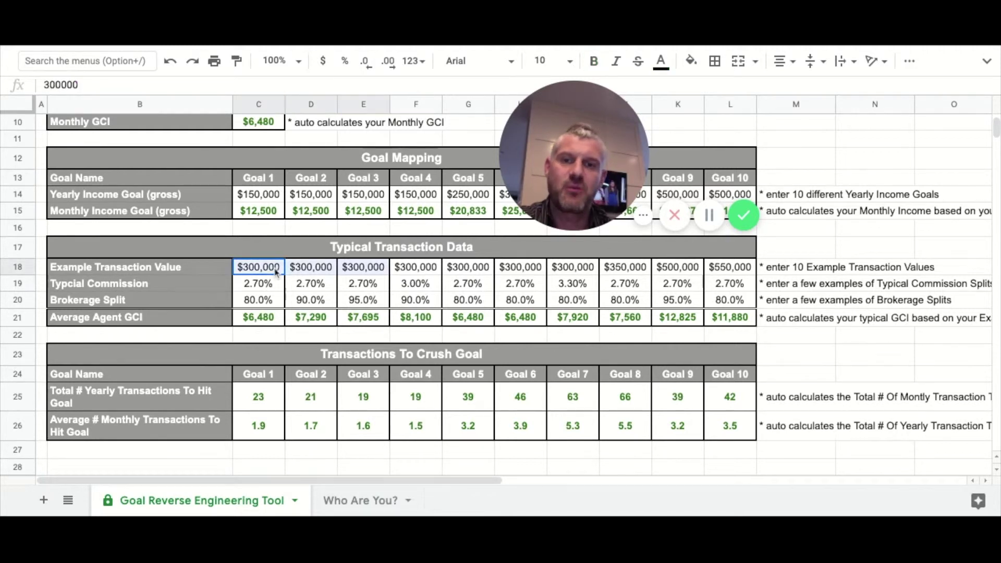
pyautogui.hotkey('shift', 'Right')
pyautogui.hotkey('shift', 'Down')
pyautogui.hotkey('shift', 'Down')
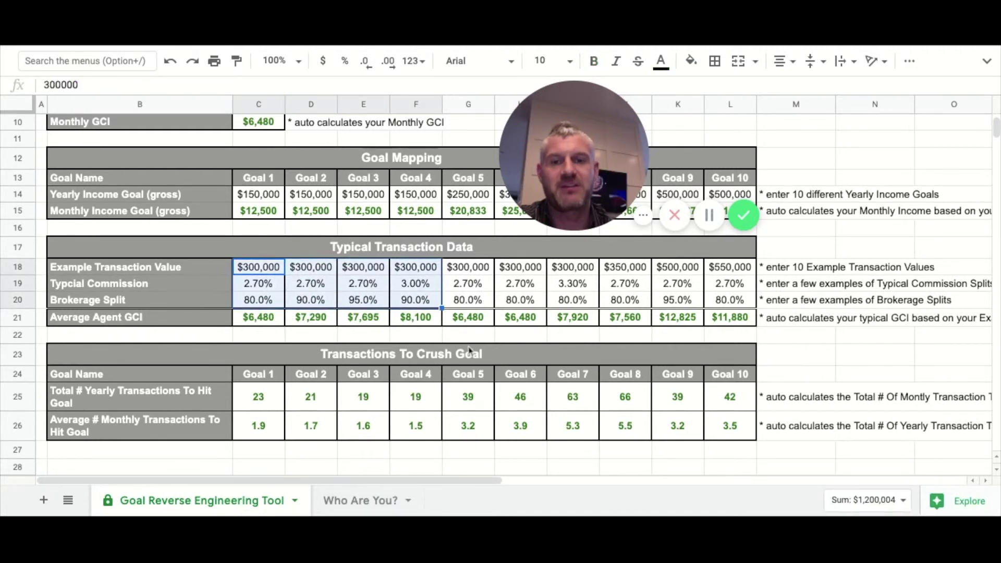
# Step: Set the typical commission for Goal 4 to 2.7% and its Brokerage Split to 95%
pyautogui.click(430, 288)
pyautogui.write('2.7')
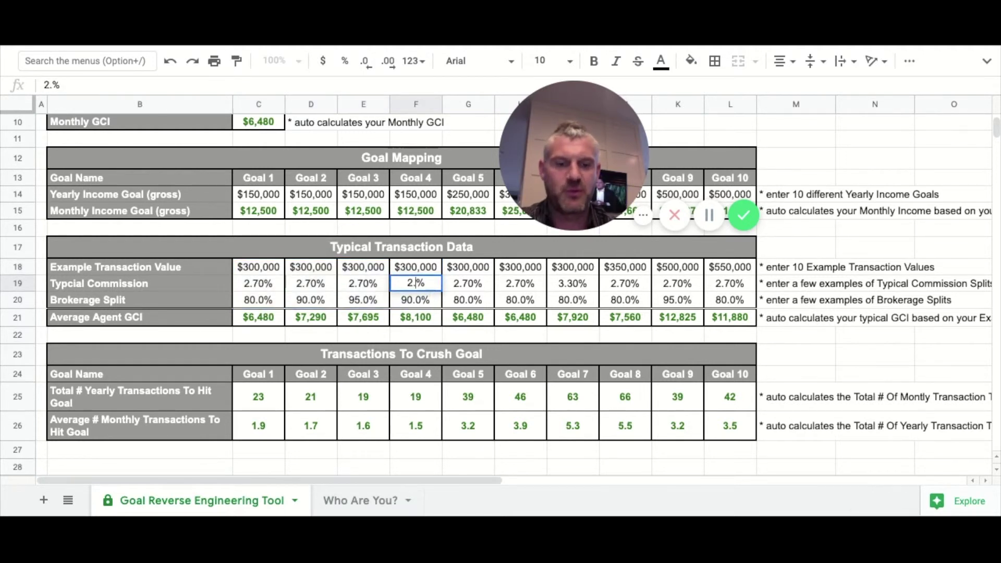
pyautogui.click(441, 341)
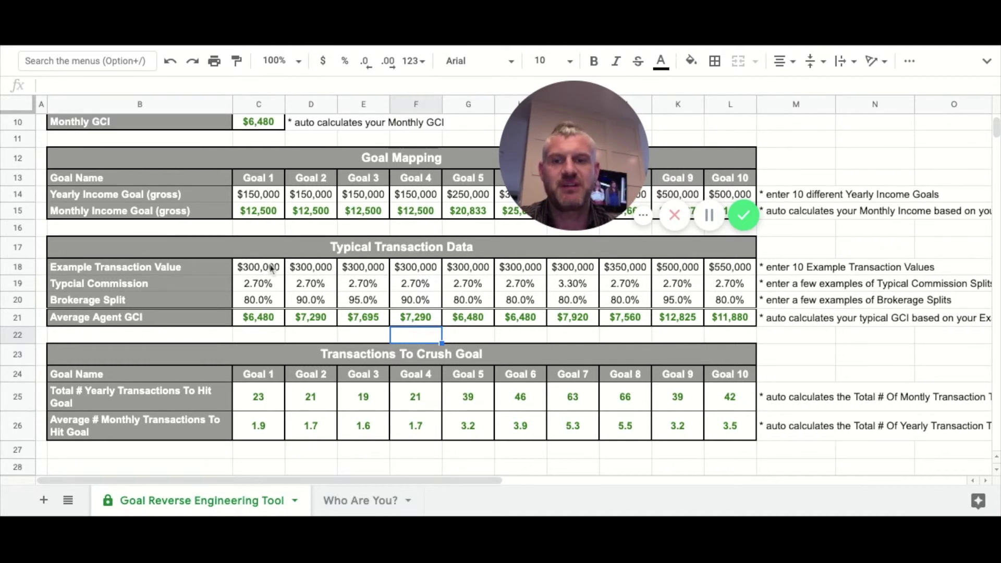
pyautogui.click(430, 306)
pyautogui.write('95')
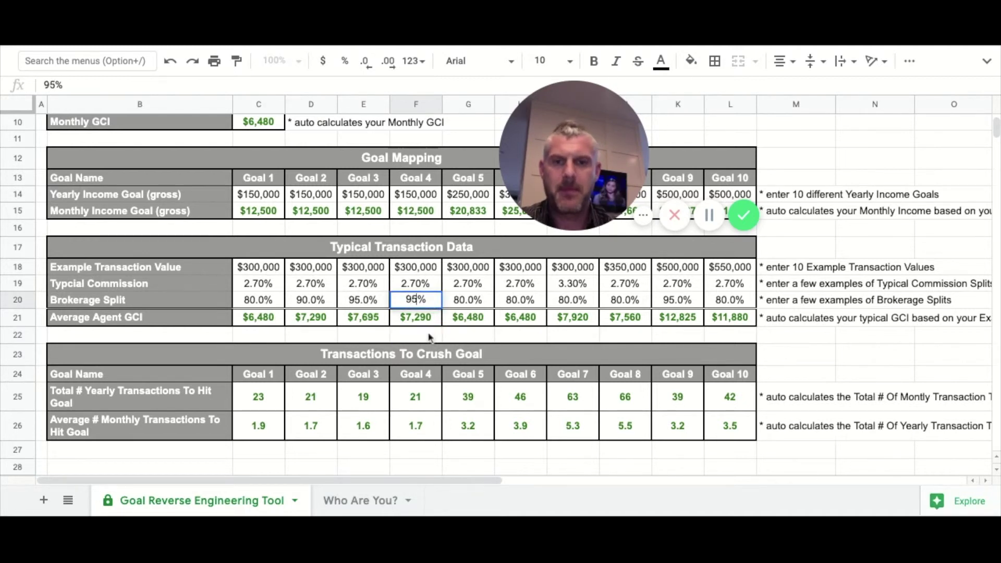
pyautogui.click(432, 338)
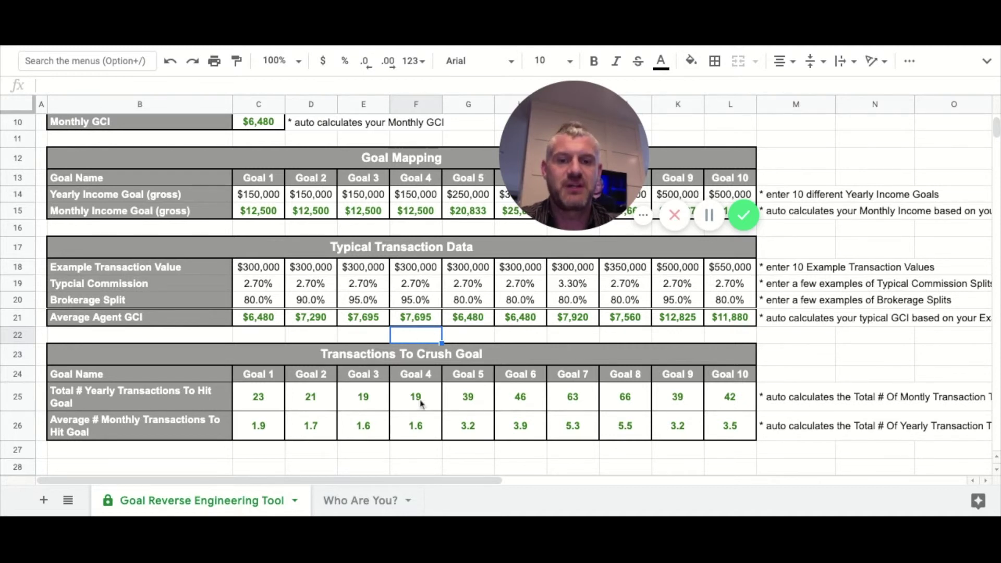
# Step: Compare the yearly transactions needed for Goals 1 and 4, and review the Yearly Income Goals of Goals 1 to 4
pyautogui.click(262, 405)
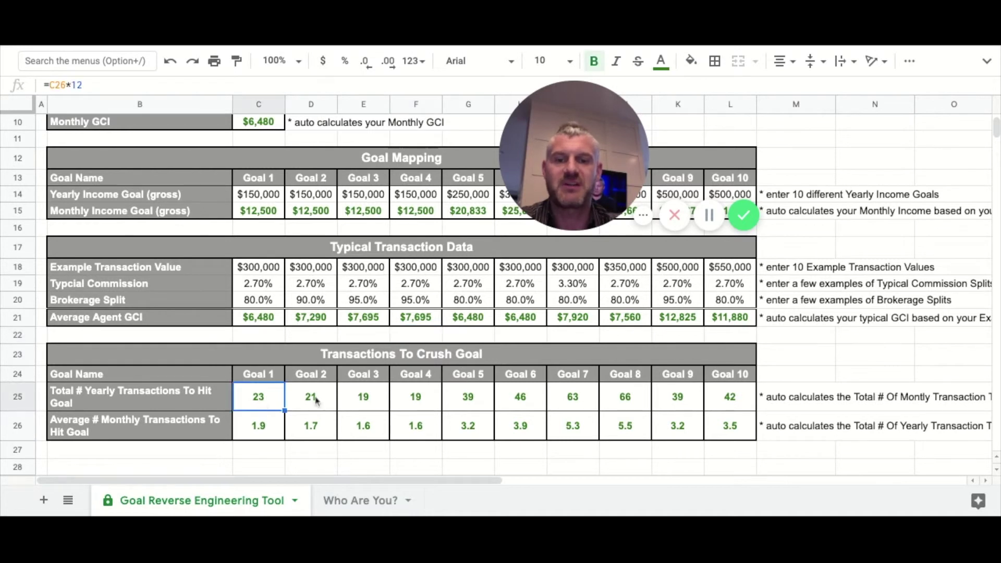
pyautogui.click(426, 400)
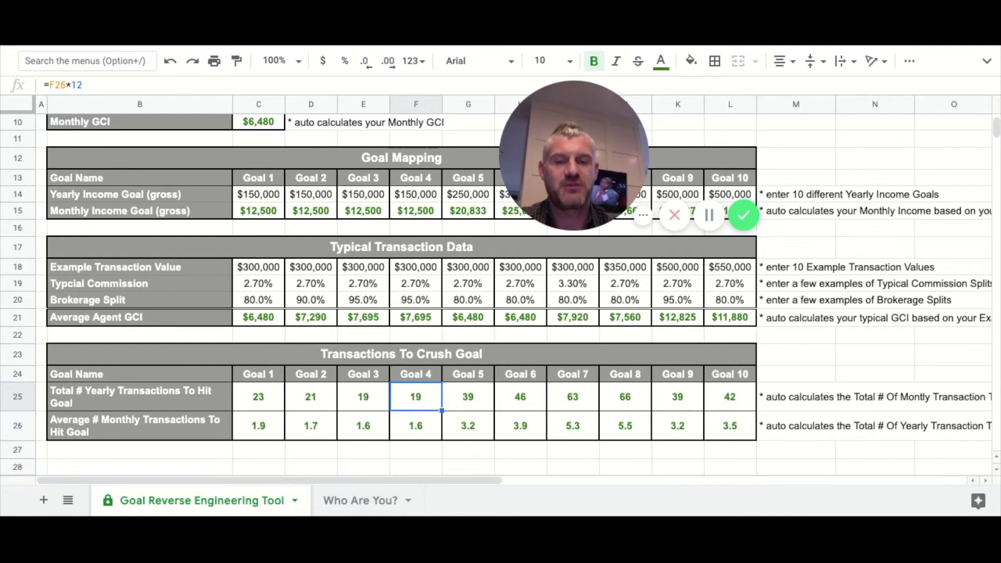
pyautogui.click(425, 200)
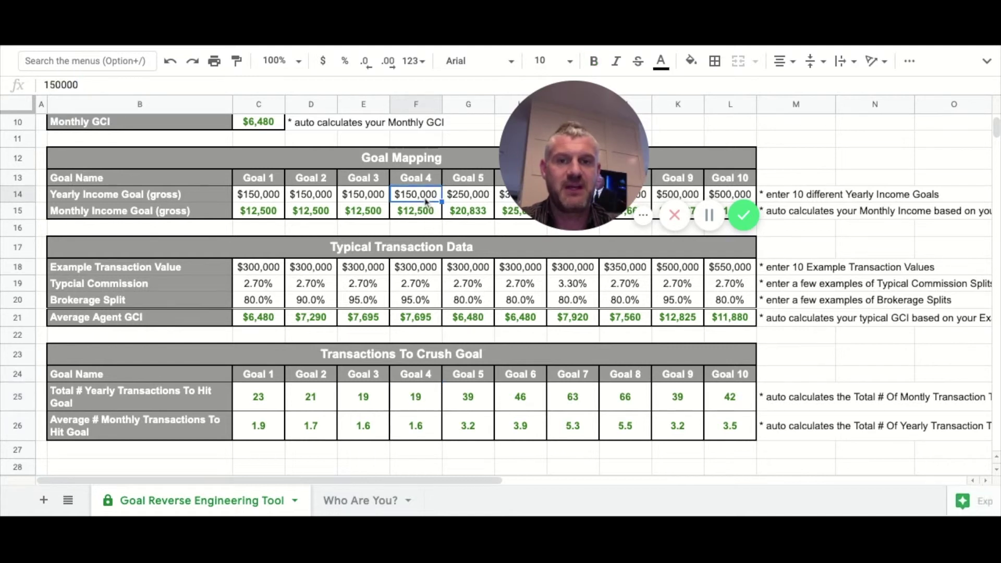
pyautogui.click(270, 200)
pyautogui.hotkey('shift', 'Right')
pyautogui.hotkey('shift', 'Right')
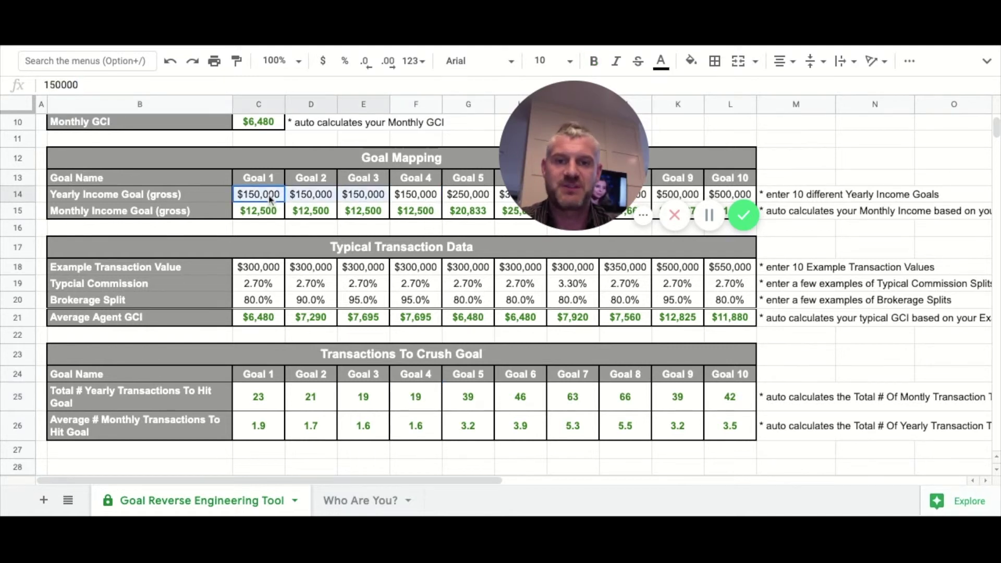
pyautogui.hotkey('shift', 'Right')
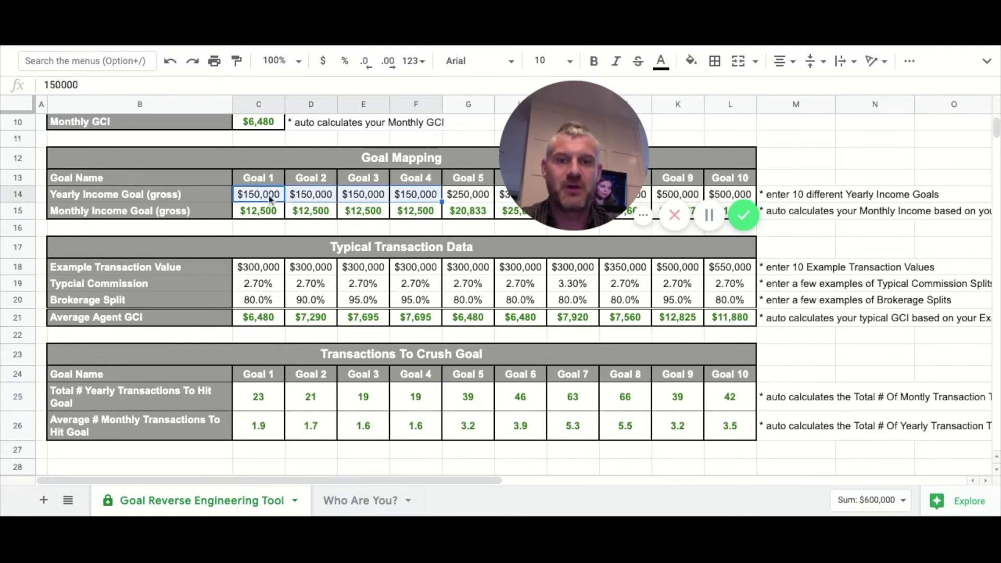
pyautogui.click(424, 342)
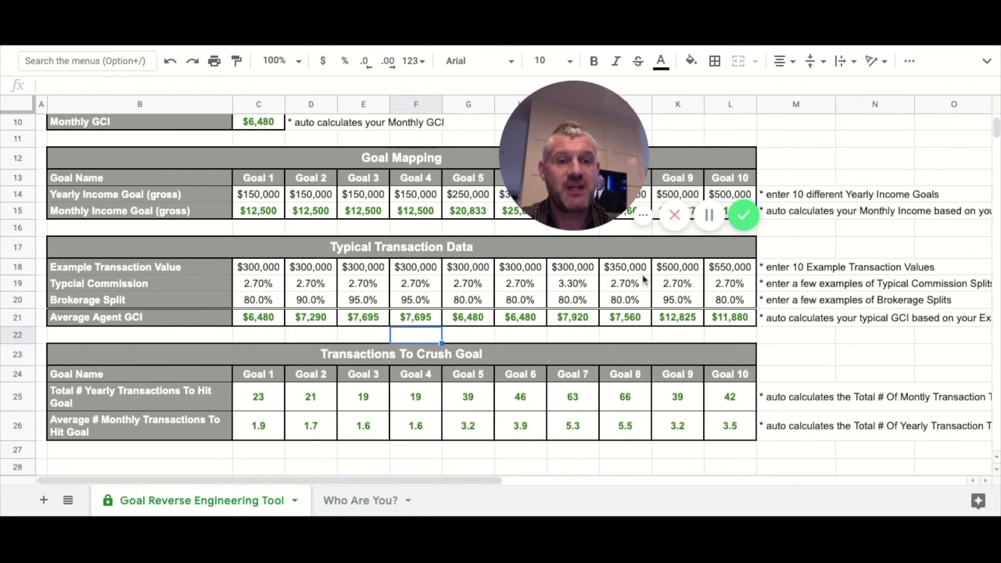
# Step: Set the Example Transaction Value to $400,000 for Goal 1 and Goal 2
pyautogui.click(570, 270)
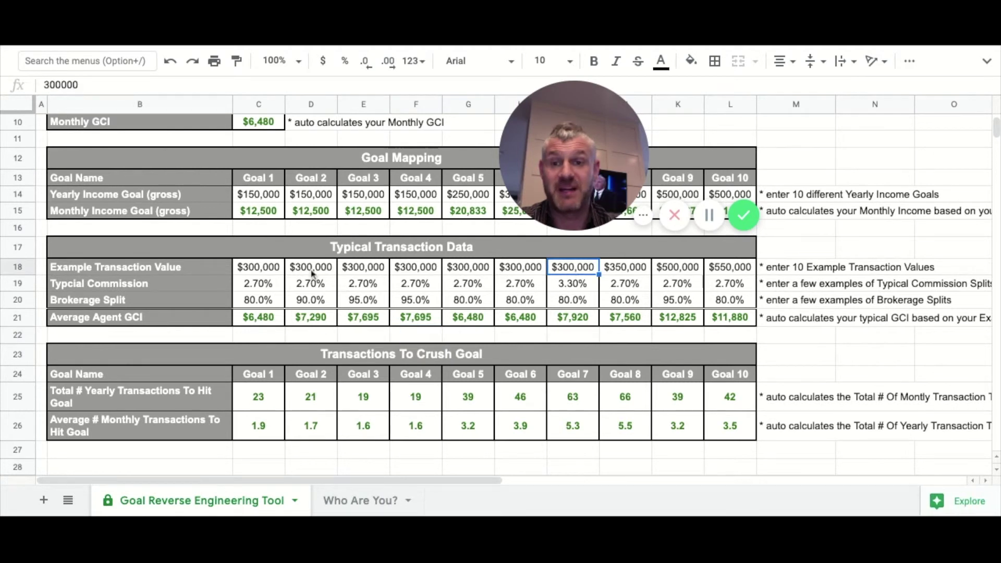
pyautogui.click(269, 273)
pyautogui.press('BackSpace')
pyautogui.write('400000')
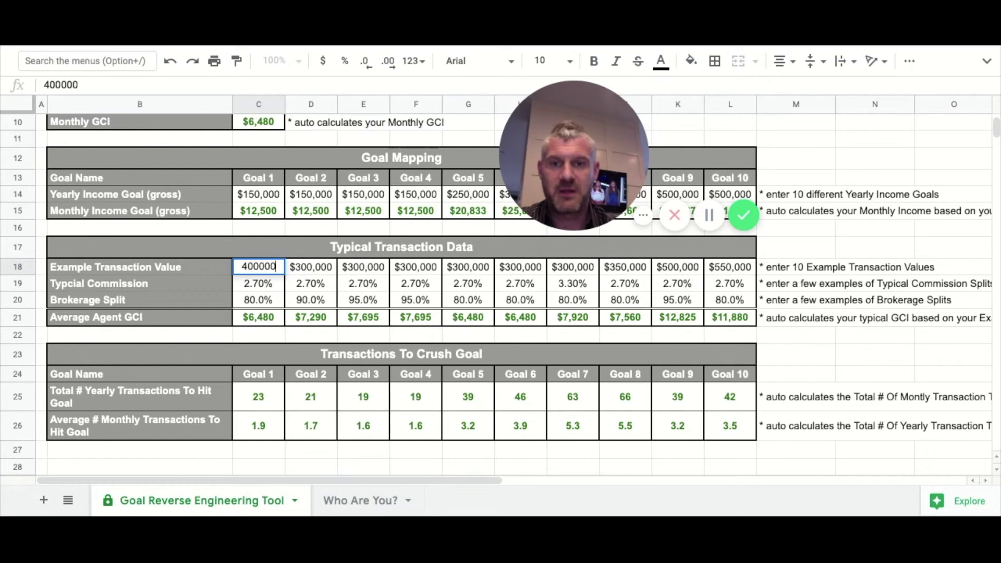
pyautogui.click(316, 271)
pyautogui.write('400,000')
pyautogui.click(363, 270)
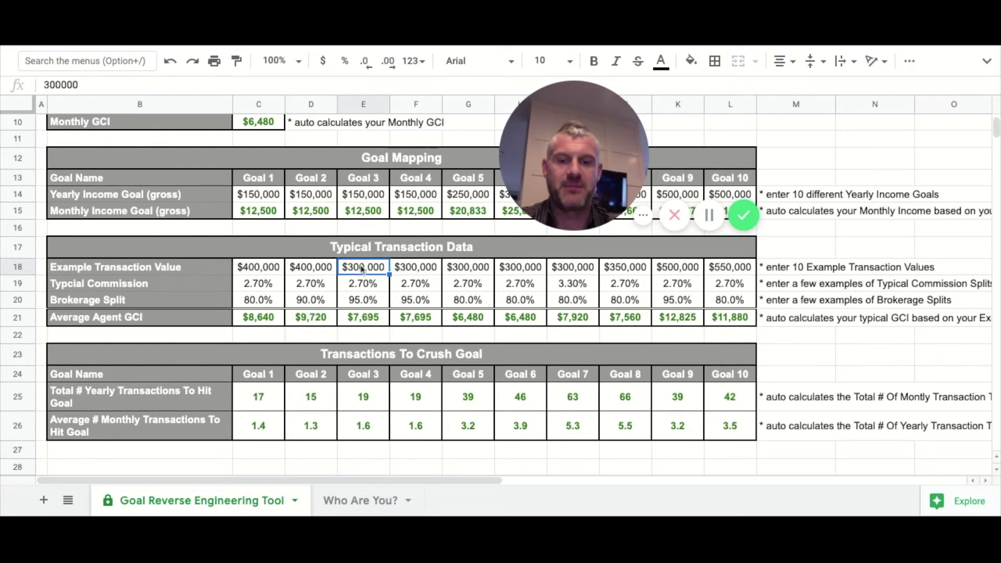
# Step: Set the Example Transaction Value to $400,000 for Goal 3 and Goal 4
pyautogui.press('BackSpace')
pyautogui.write('400000')
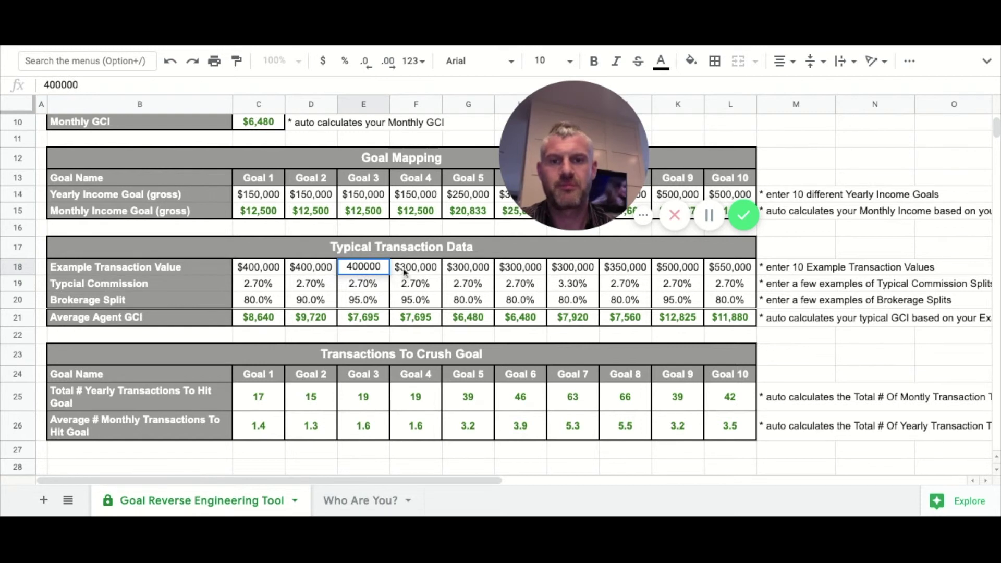
pyautogui.click(400, 272)
pyautogui.write('400000')
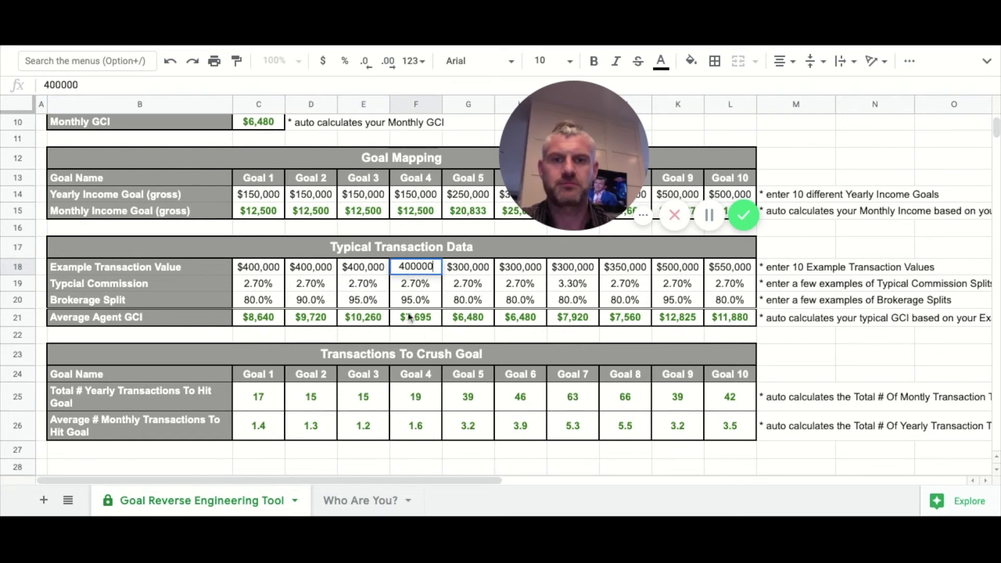
pyautogui.click(448, 337)
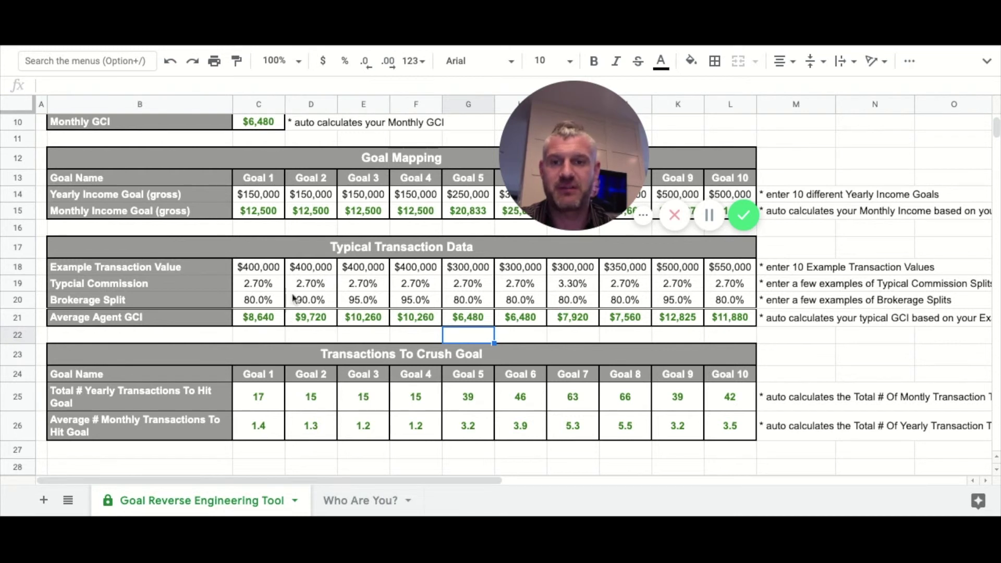
# Step: Compare the transaction value, commission, Brokerage Split and Average Agent GCI of Goal 1 with those of Goal 4, and check Goal 4's Yearly Income Goal
pyautogui.click(263, 268)
pyautogui.hotkey('shift', 'Down')
pyautogui.hotkey('shift', 'Down')
pyautogui.hotkey('shift', 'Down')
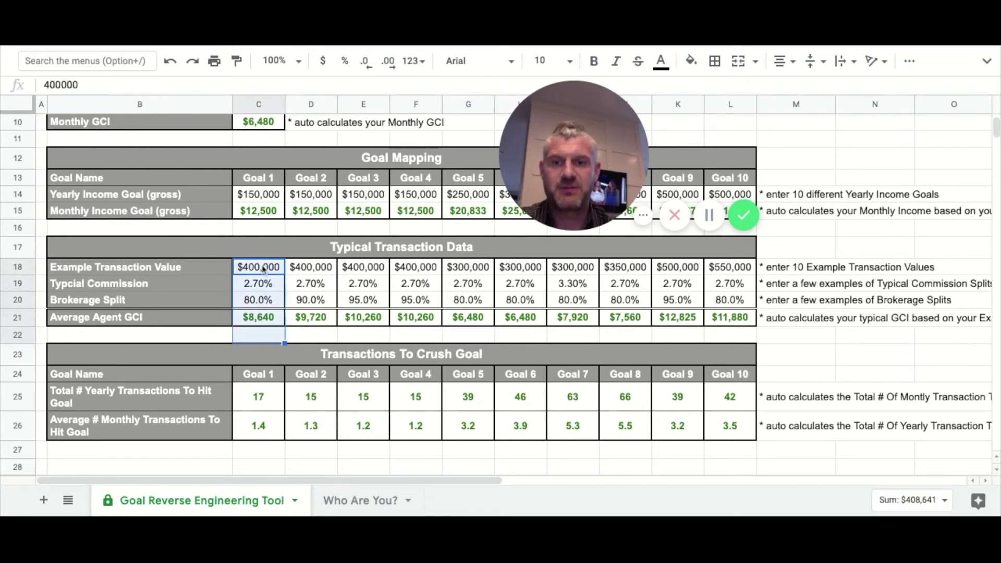
pyautogui.click(431, 271)
pyautogui.hotkey('shift', 'Down')
pyautogui.hotkey('shift', 'Down')
pyautogui.hotkey('shift', 'Down')
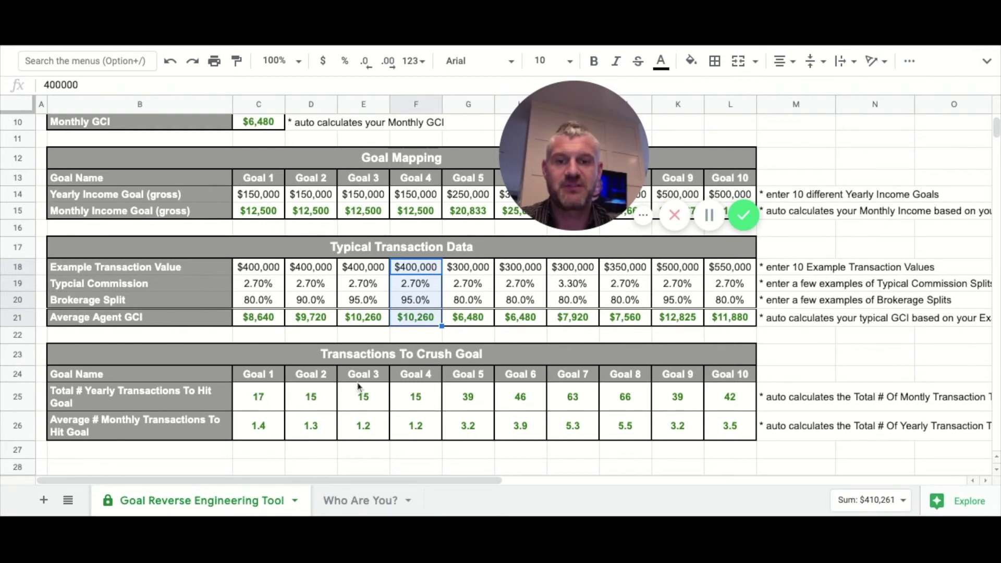
pyautogui.click(264, 305)
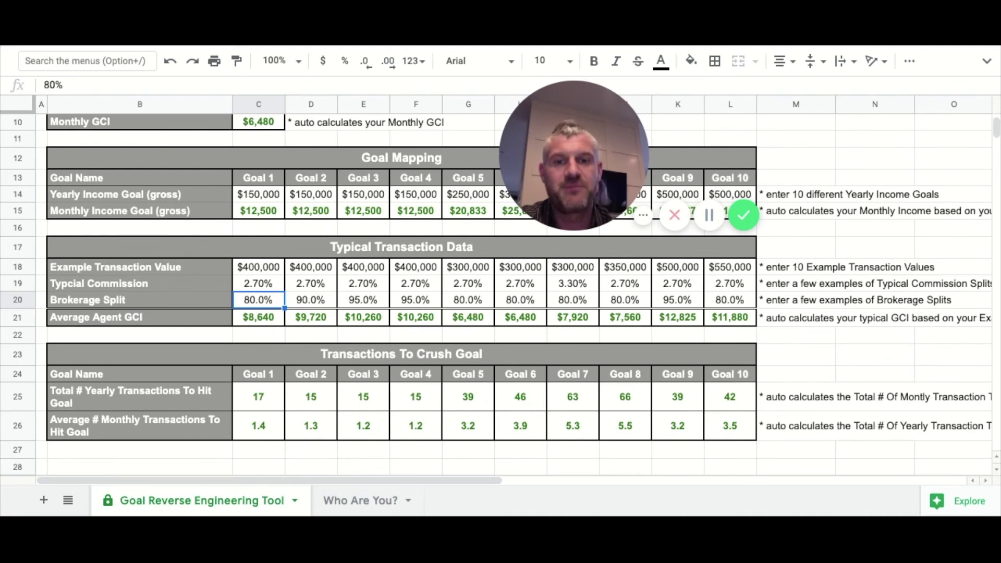
pyautogui.click(422, 199)
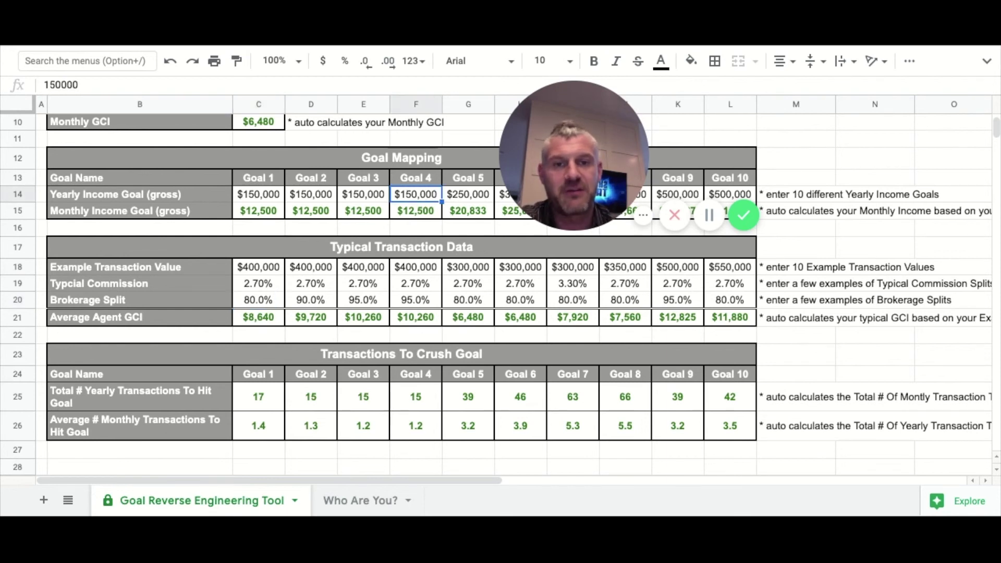
# Step: Set Goal 5's Example Transaction Value to $500,000 and its Brokerage Split to 90%
pyautogui.click(466, 200)
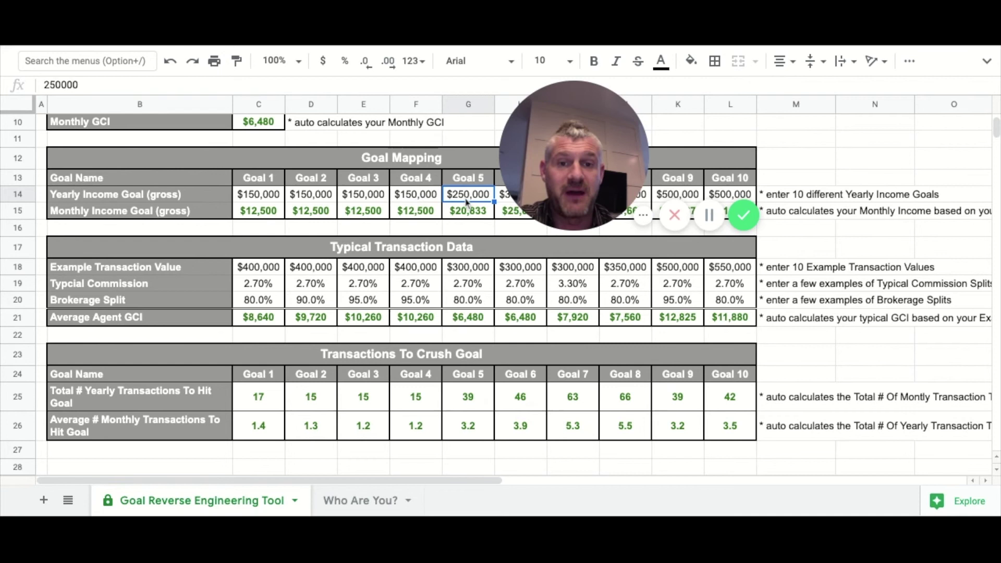
pyautogui.click(479, 270)
pyautogui.write('500000')
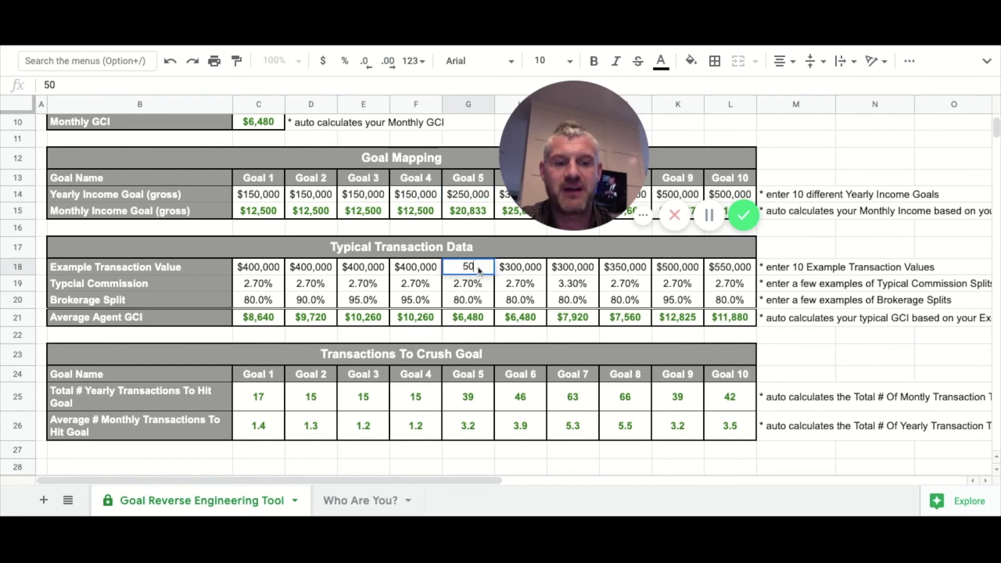
pyautogui.click(494, 299)
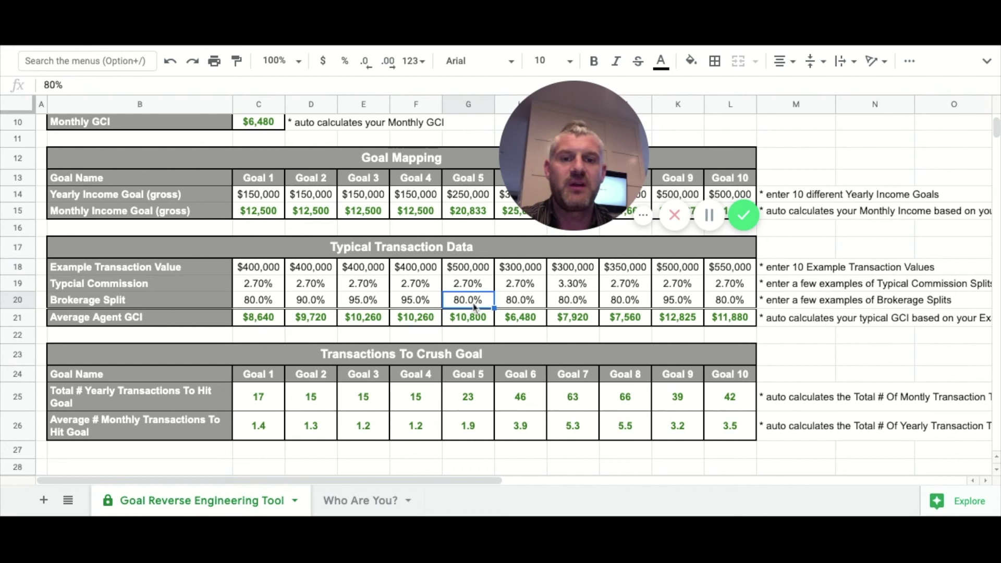
pyautogui.write('90%')
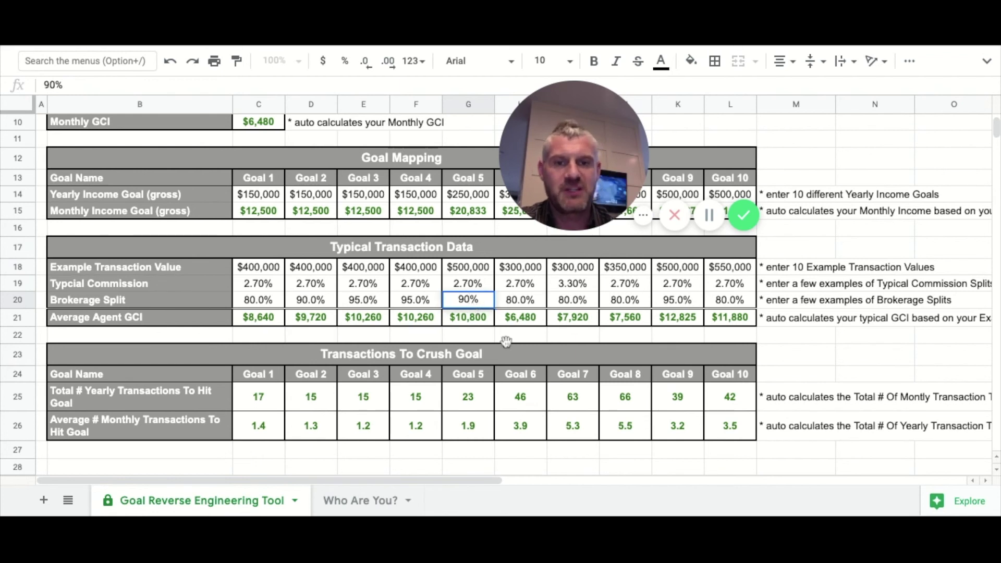
pyautogui.click(509, 340)
# Step: Review Goal 5's yearly transactions against its Yearly Income Goal, Example Transaction Value, commission and Brokerage Split
pyautogui.click(470, 401)
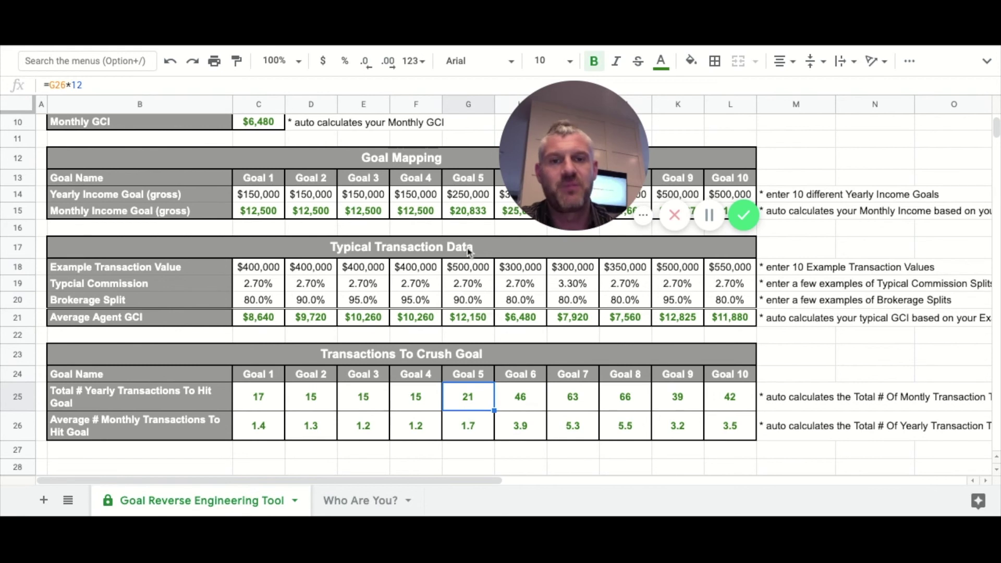
pyautogui.click(468, 200)
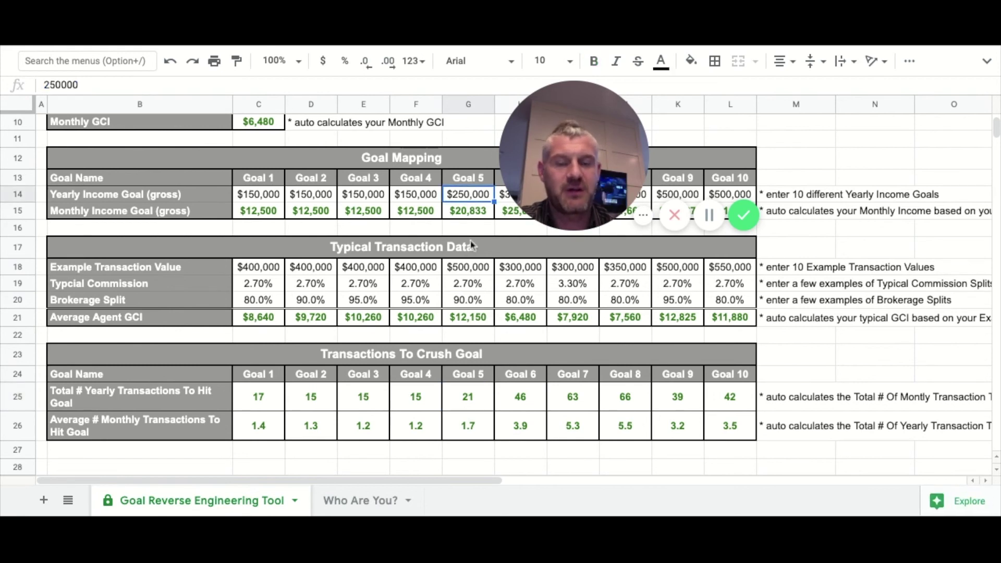
pyautogui.click(472, 268)
pyautogui.hotkey('shift', 'Down')
pyautogui.hotkey('shift', 'Down')
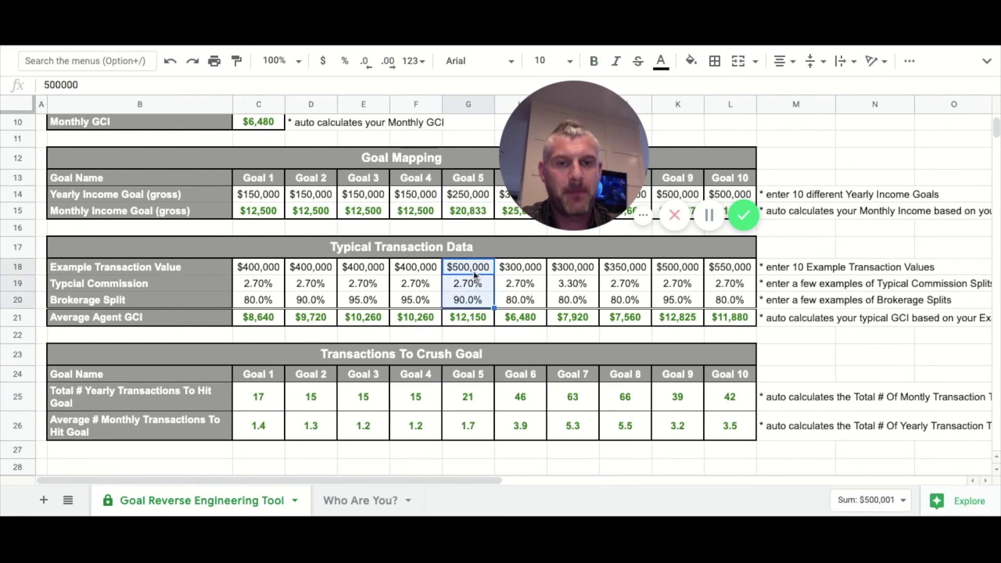